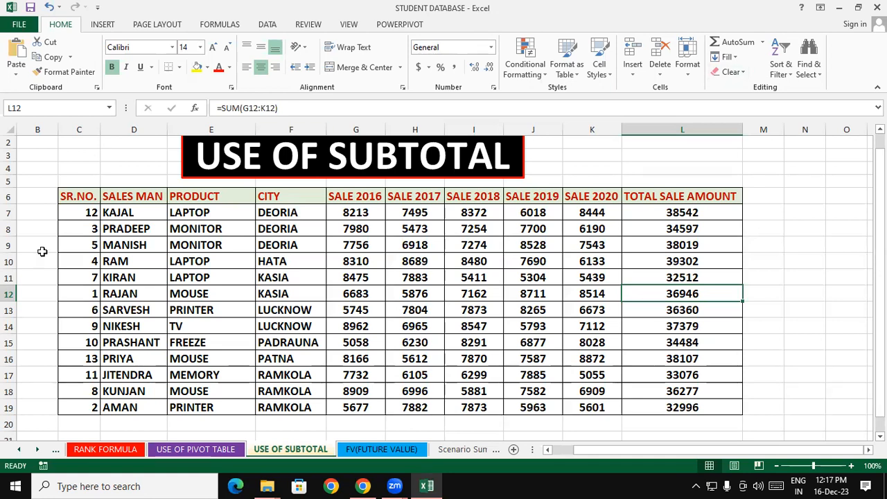
- Sort the sales table by the PRODUCT column from A to Z, expanding the selection to the adjacent data
{"action": "left_click_drag", "start_coordinate": [200, 194], "coordinate": [194, 393]}
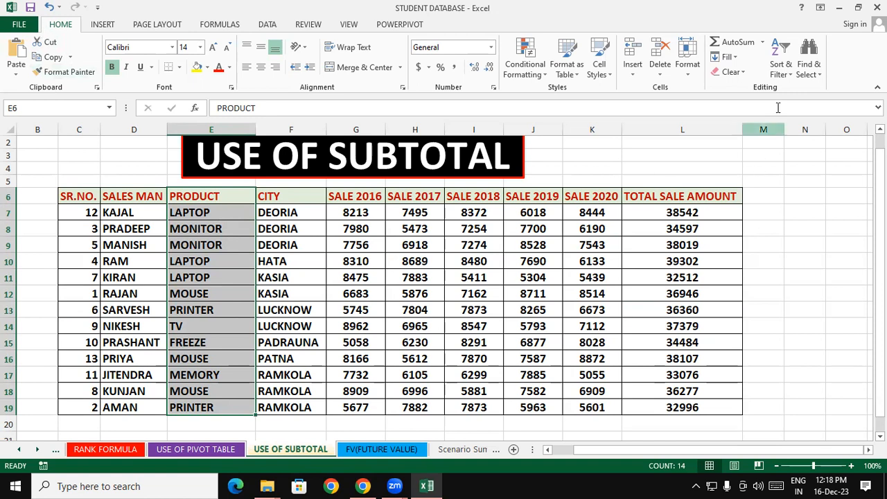
{"action": "left_click", "coordinate": [777, 69]}
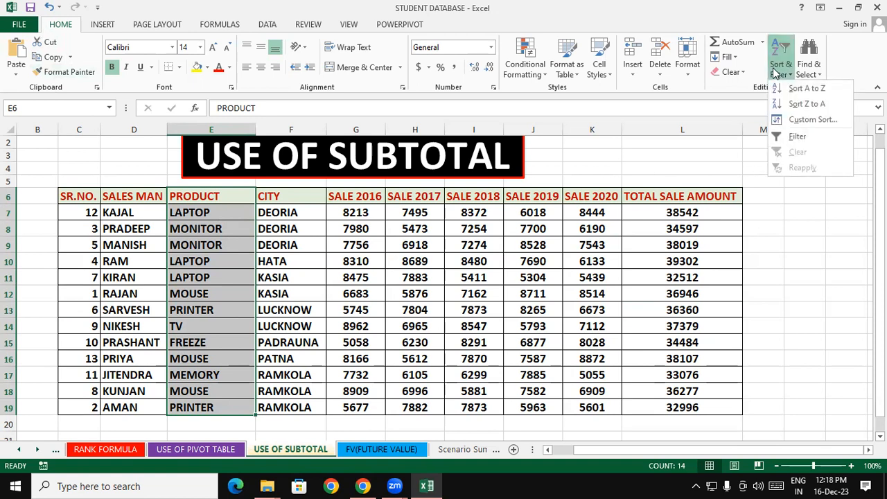
{"action": "left_click", "coordinate": [804, 89]}
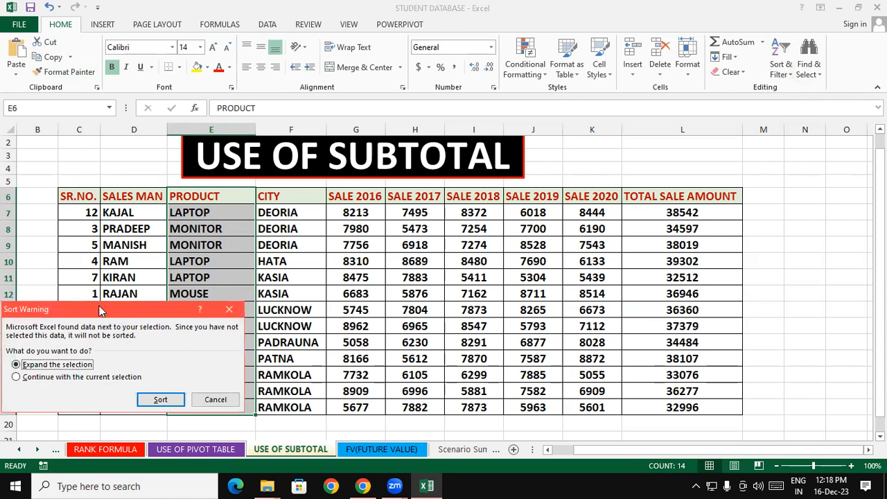
{"action": "left_click_drag", "start_coordinate": [97, 309], "coordinate": [256, 117]}
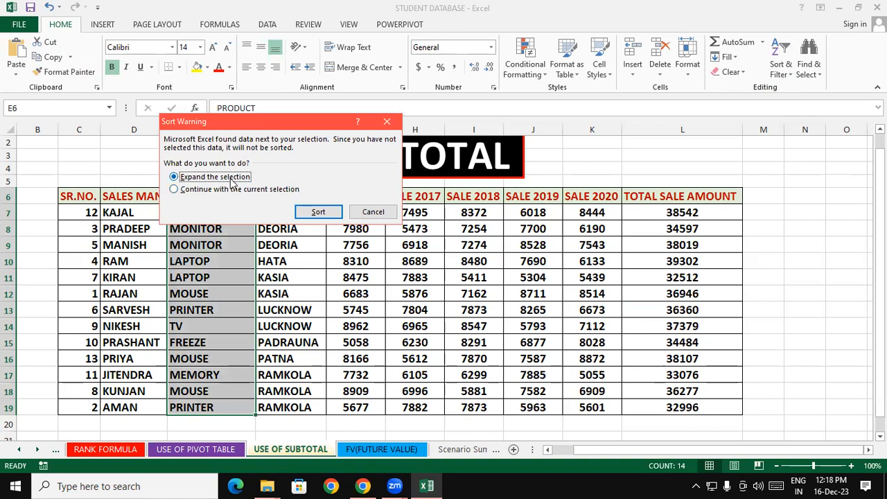
{"action": "left_click_drag", "start_coordinate": [271, 125], "coordinate": [549, 175]}
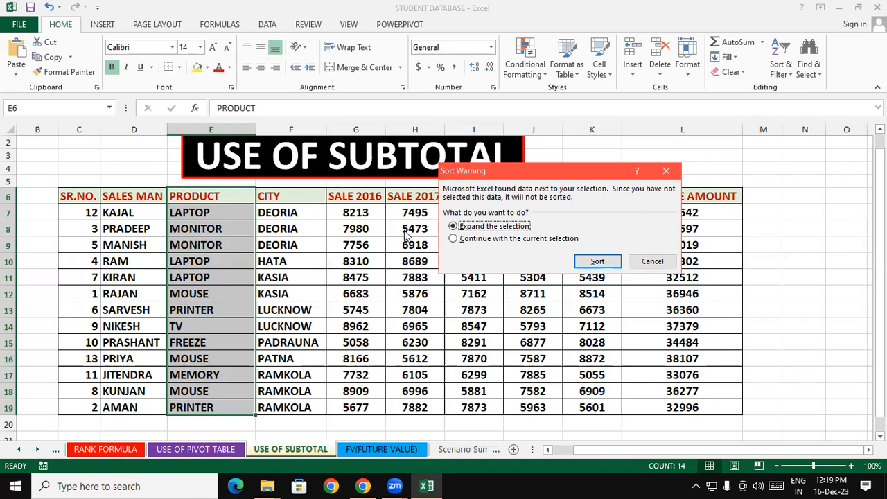
{"action": "left_click", "coordinate": [596, 260]}
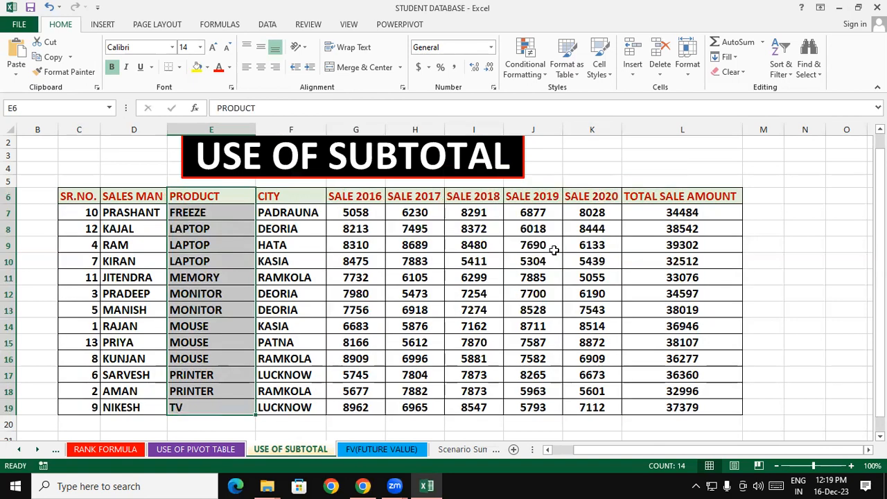
- Examine how the sorted rows are grouped by product, from the laptop rows down to the printer rows
{"action": "left_click", "coordinate": [533, 231]}
{"action": "left_click", "coordinate": [92, 231]}
{"action": "left_click_drag", "start_coordinate": [94, 234], "coordinate": [641, 258]}
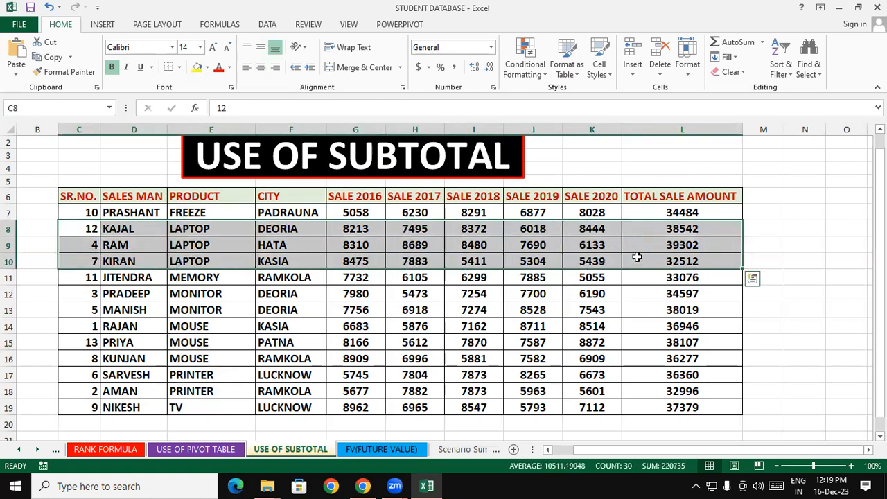
{"action": "left_click_drag", "start_coordinate": [92, 277], "coordinate": [184, 286]}
{"action": "left_click_drag", "start_coordinate": [88, 297], "coordinate": [592, 310]}
{"action": "left_click_drag", "start_coordinate": [115, 328], "coordinate": [534, 358]}
{"action": "left_click_drag", "start_coordinate": [117, 375], "coordinate": [567, 391]}
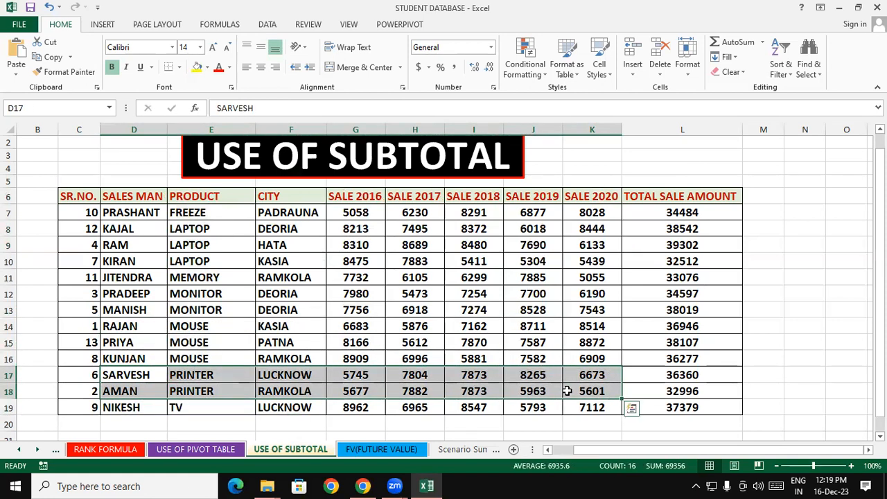
{"action": "left_click", "coordinate": [291, 309]}
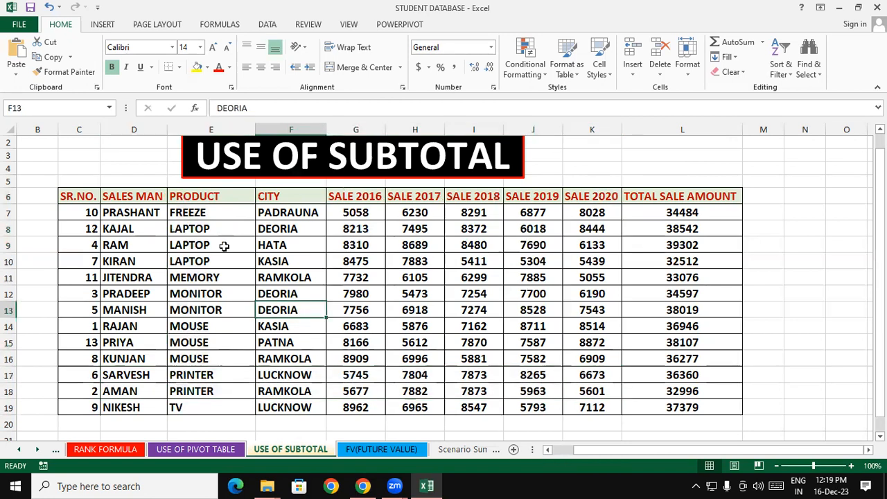
{"action": "left_click", "coordinate": [193, 199]}
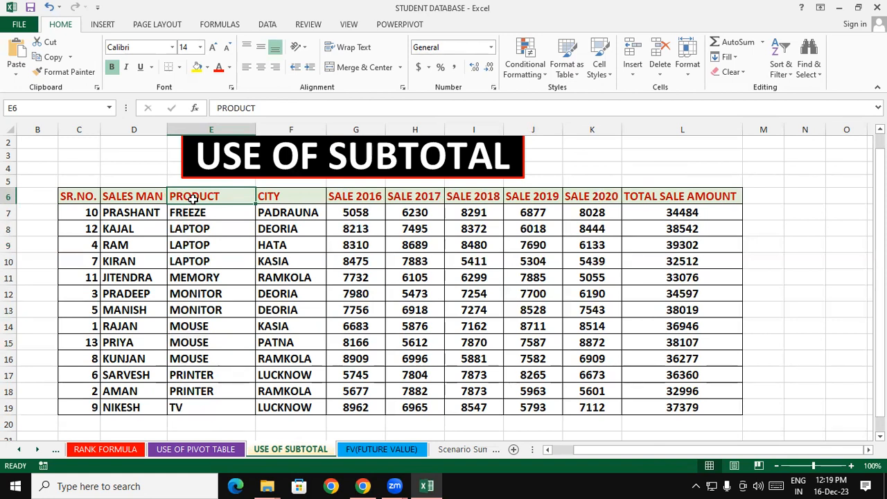
{"action": "left_click", "coordinate": [285, 324]}
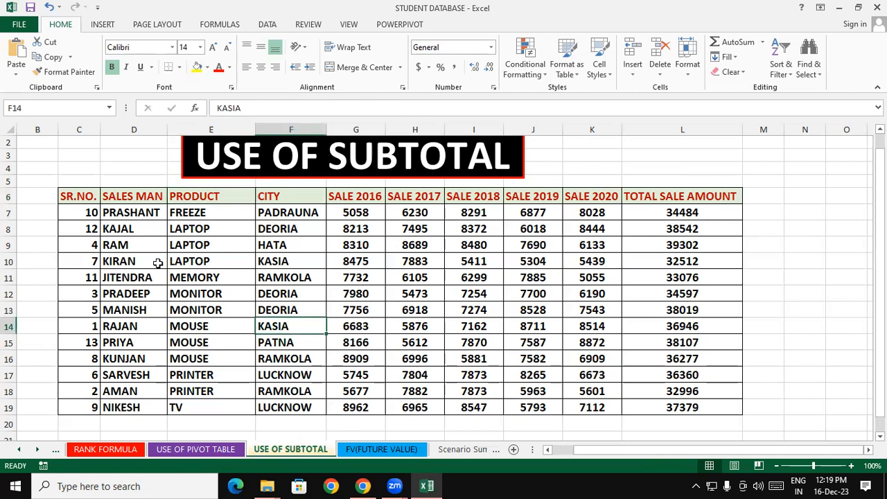
- Add subtotals to the whole table C6:L19 at each change in PRODUCT, using Sum on TOTAL SALE AMOUNT
{"action": "left_click_drag", "start_coordinate": [77, 199], "coordinate": [687, 401]}
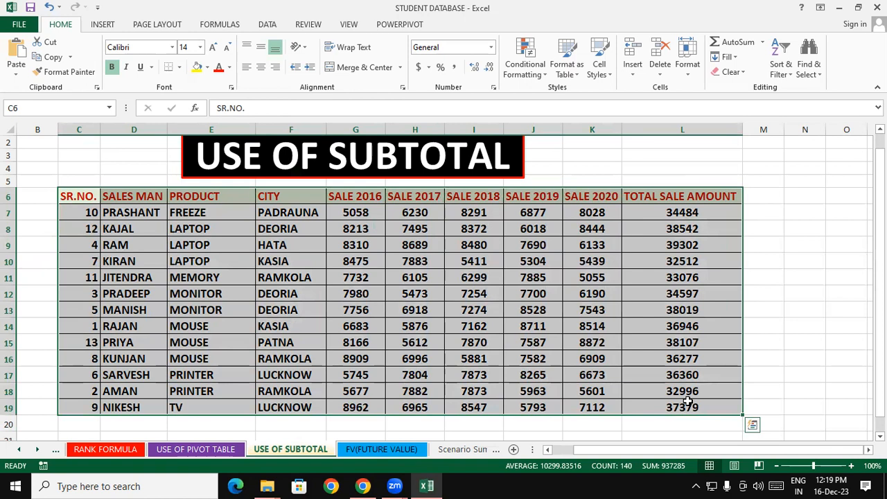
{"action": "left_click", "coordinate": [268, 24]}
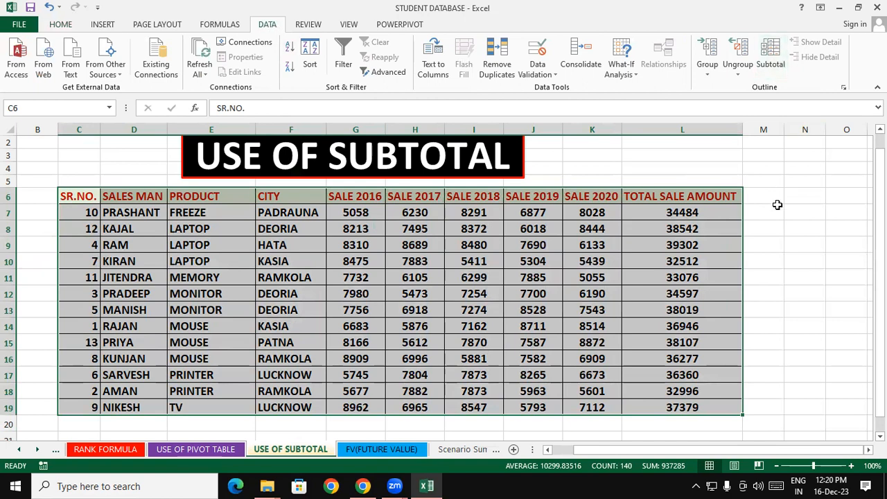
{"action": "left_click", "coordinate": [772, 59]}
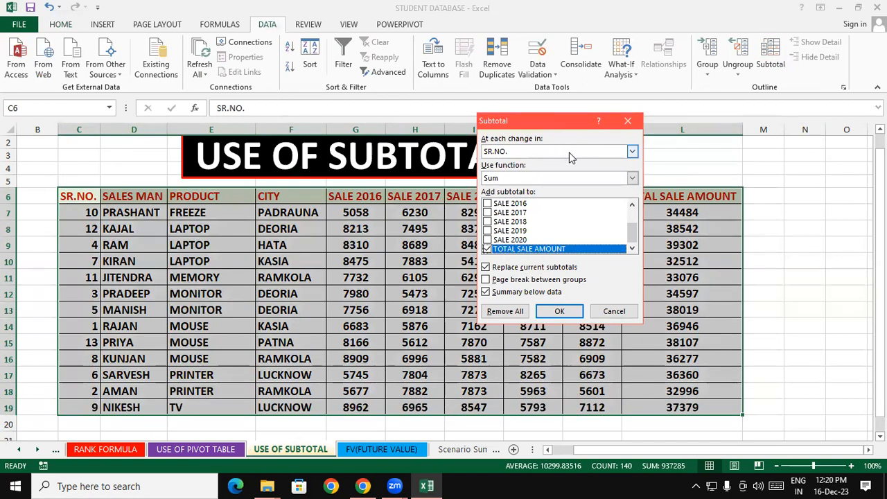
{"action": "left_click", "coordinate": [632, 151]}
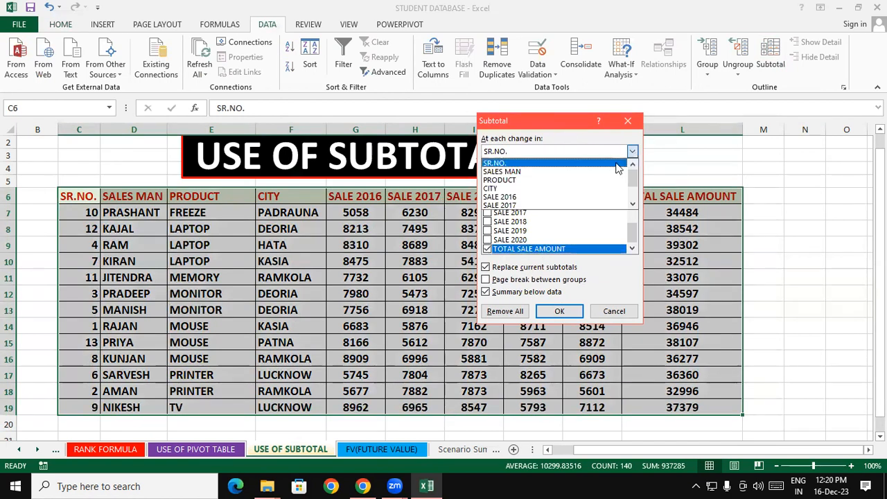
{"action": "left_click", "coordinate": [538, 180]}
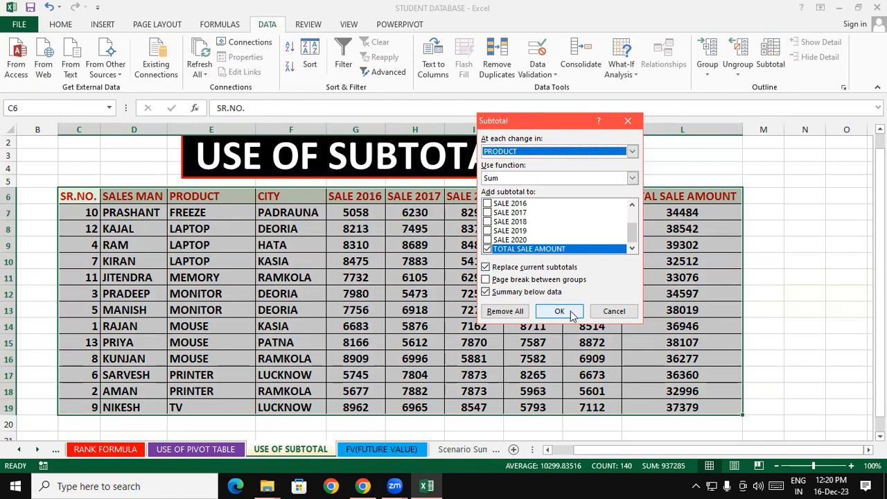
{"action": "left_click", "coordinate": [561, 311]}
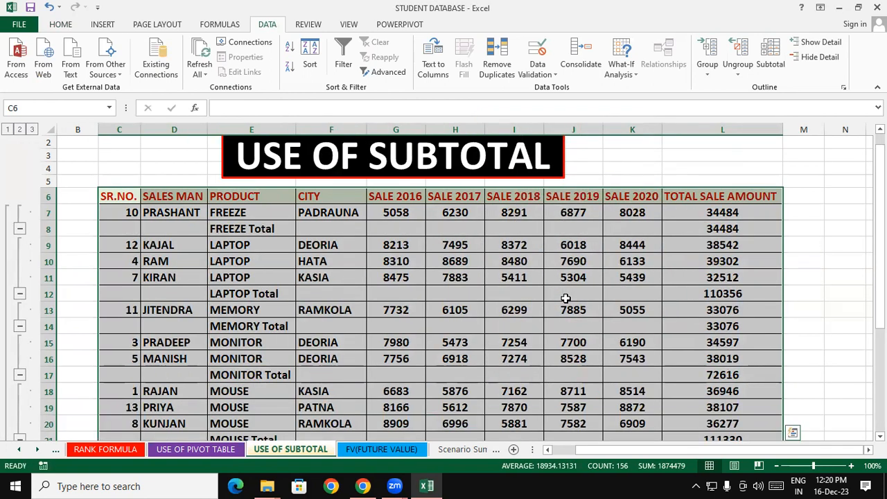
- Examine the subtotal rows for freeze, laptop and monitor, and the whole table down to the Grand Total row
{"action": "left_click", "coordinate": [565, 298]}
{"action": "left_click_drag", "start_coordinate": [270, 230], "coordinate": [702, 236]}
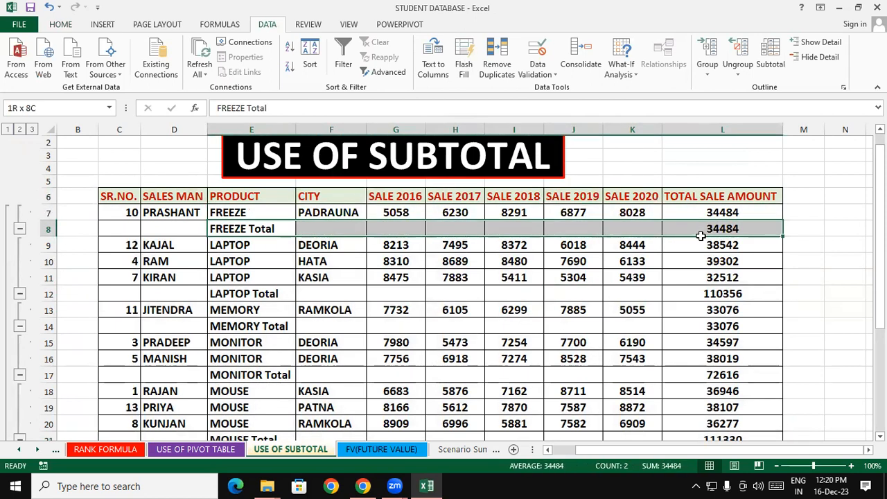
{"action": "left_click", "coordinate": [613, 392]}
{"action": "left_click_drag", "start_coordinate": [253, 294], "coordinate": [701, 295]}
{"action": "left_click_drag", "start_coordinate": [262, 375], "coordinate": [701, 374]}
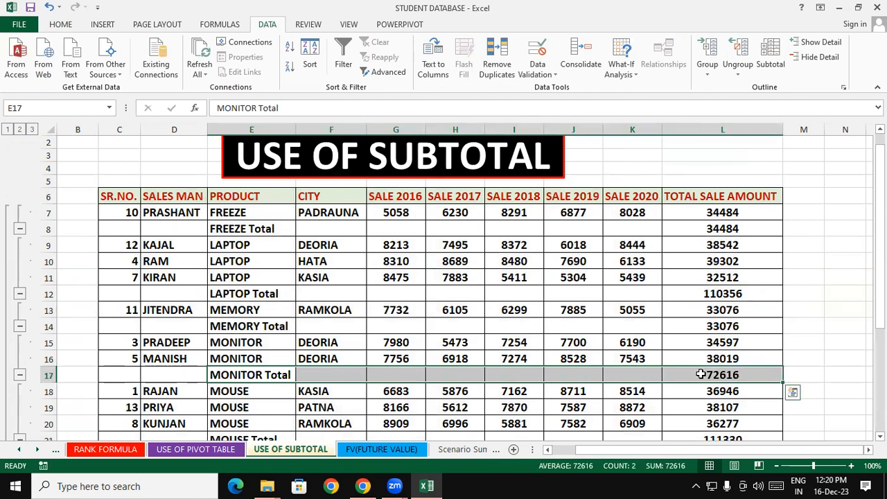
{"action": "left_click", "coordinate": [395, 328]}
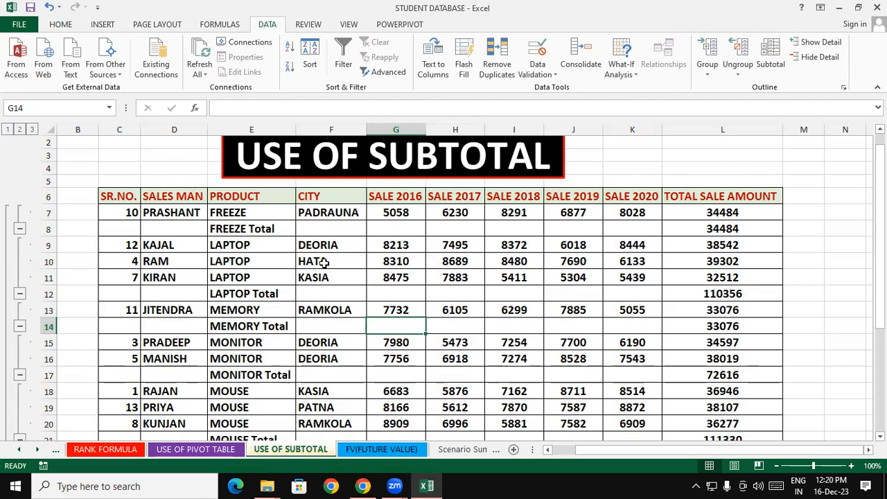
{"action": "left_click", "coordinate": [150, 233]}
{"action": "left_click", "coordinate": [117, 195]}
{"action": "left_click_drag", "start_coordinate": [169, 225], "coordinate": [713, 403]}
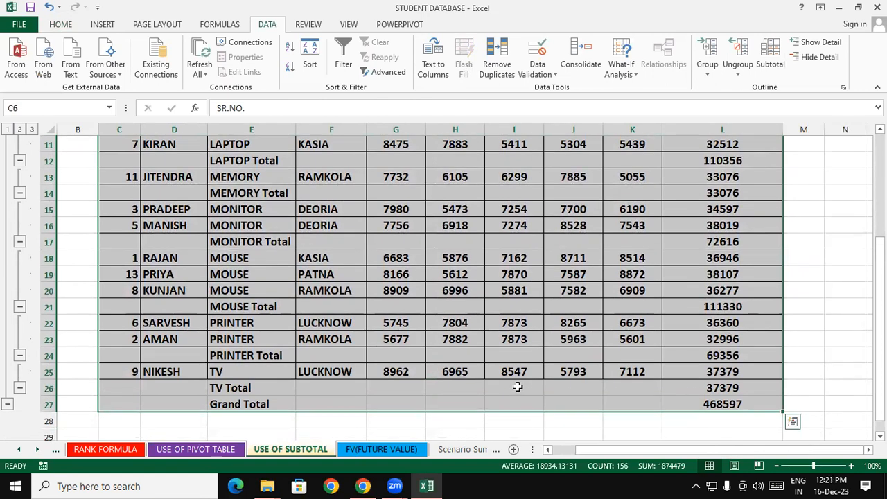
{"action": "left_click", "coordinate": [832, 324]}
- Collapse the detail rows of every product group from FREEZE to TV, leaving only the total rows displayed
{"action": "scroll", "coordinate": [832, 367], "scroll_direction": "up", "scroll_amount": 1}
{"action": "scroll", "coordinate": [832, 367], "scroll_direction": "up", "scroll_amount": 1}
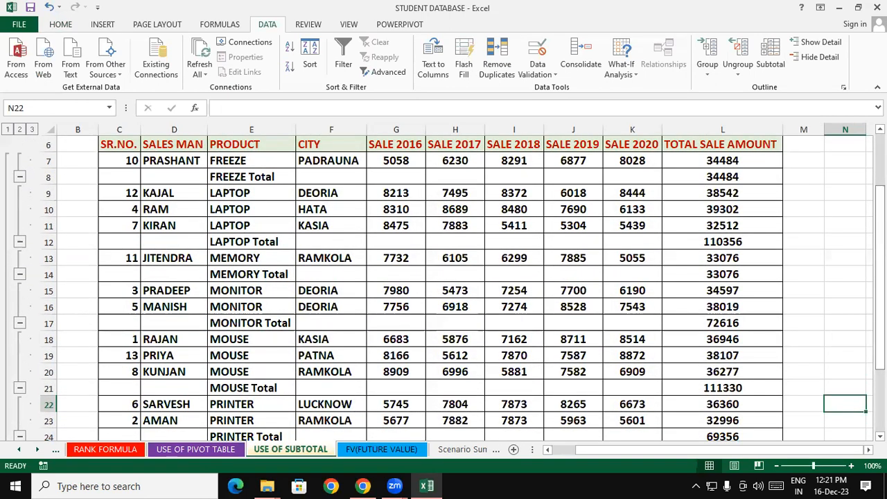
{"action": "scroll", "coordinate": [845, 312], "scroll_direction": "up", "scroll_amount": 1}
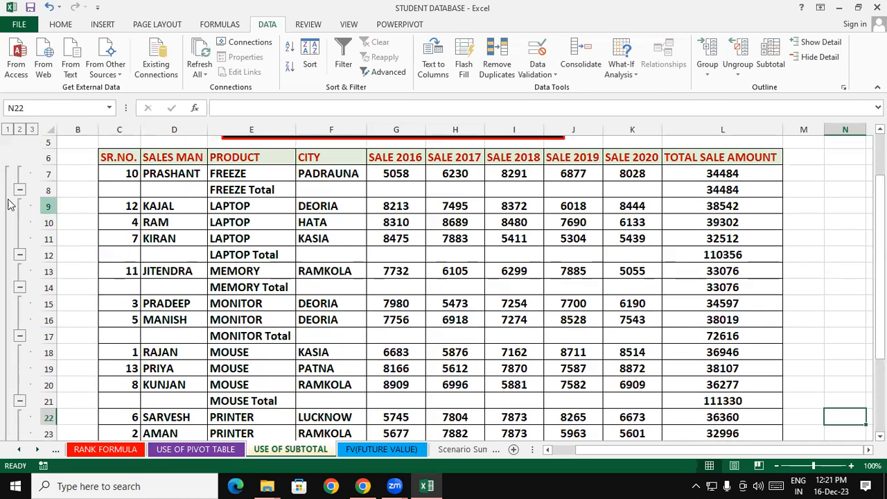
{"action": "left_click", "coordinate": [18, 190]}
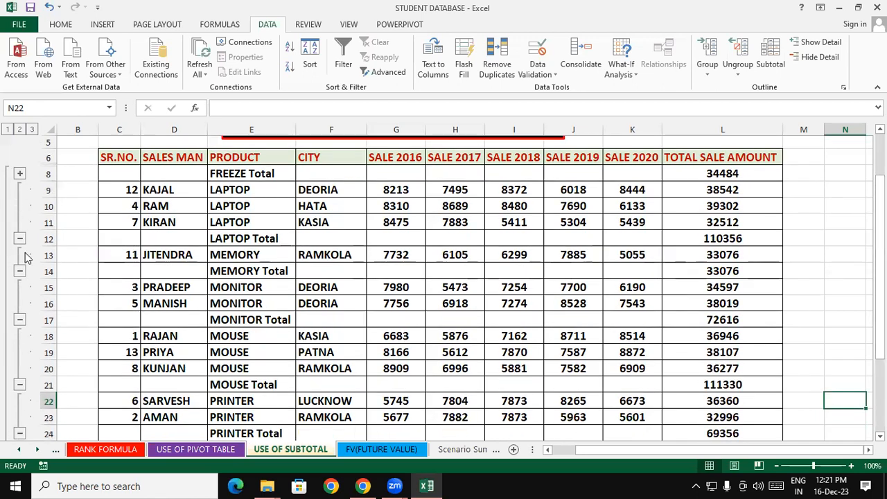
{"action": "left_click", "coordinate": [20, 238]}
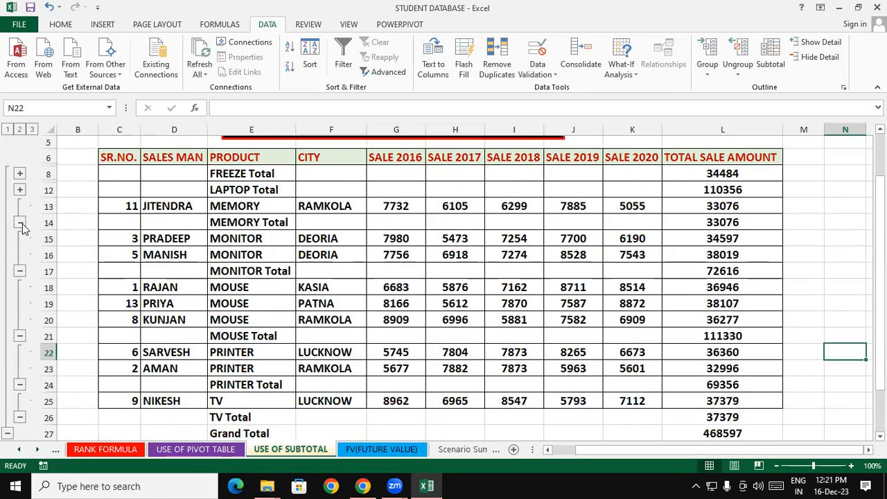
{"action": "left_click", "coordinate": [19, 222]}
{"action": "left_click", "coordinate": [19, 256]}
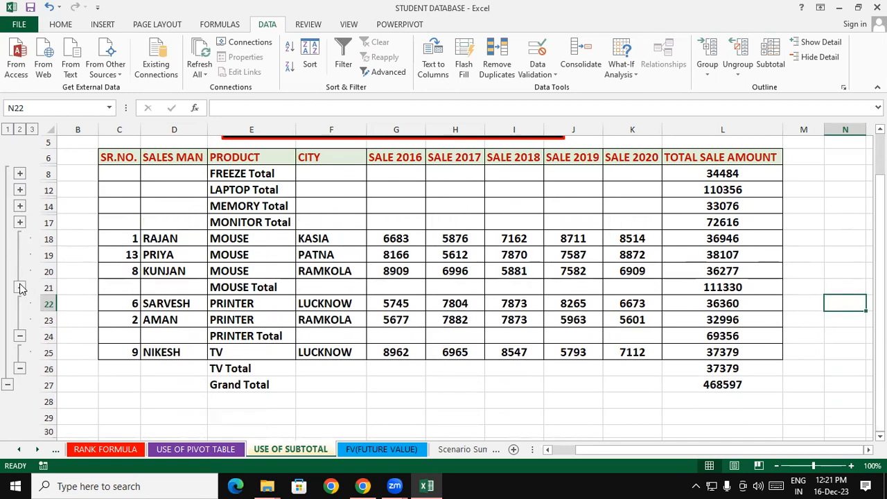
{"action": "left_click", "coordinate": [20, 287]}
{"action": "left_click", "coordinate": [19, 286]}
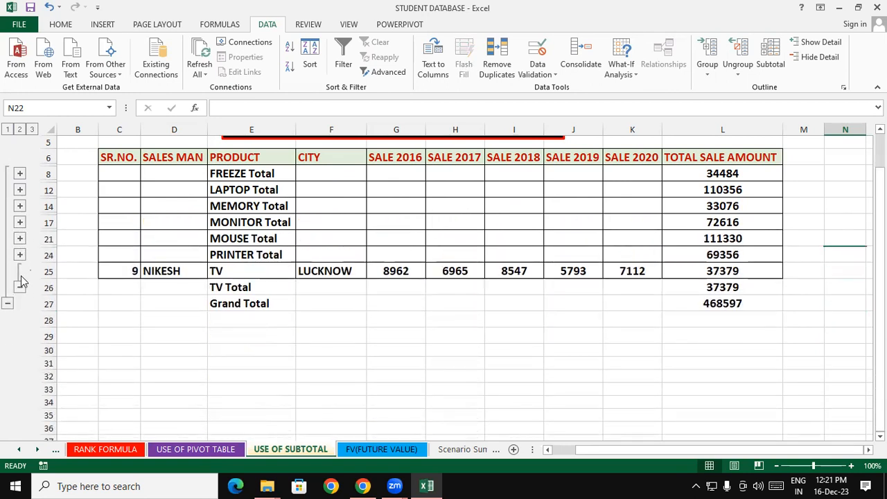
{"action": "left_click", "coordinate": [19, 288]}
- Review the total sale amounts of the FREEZE, LAPTOP, MEMORY and MONITOR groups in the collapsed table
{"action": "left_click", "coordinate": [236, 356]}
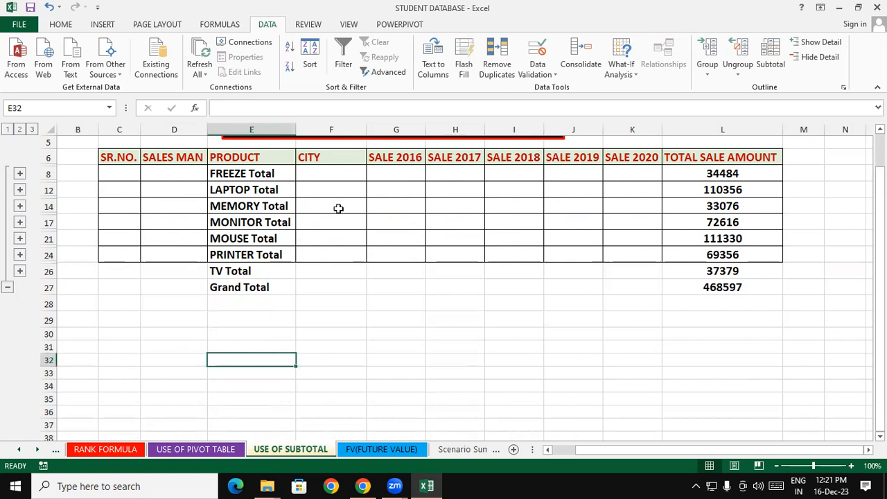
{"action": "left_click", "coordinate": [762, 174]}
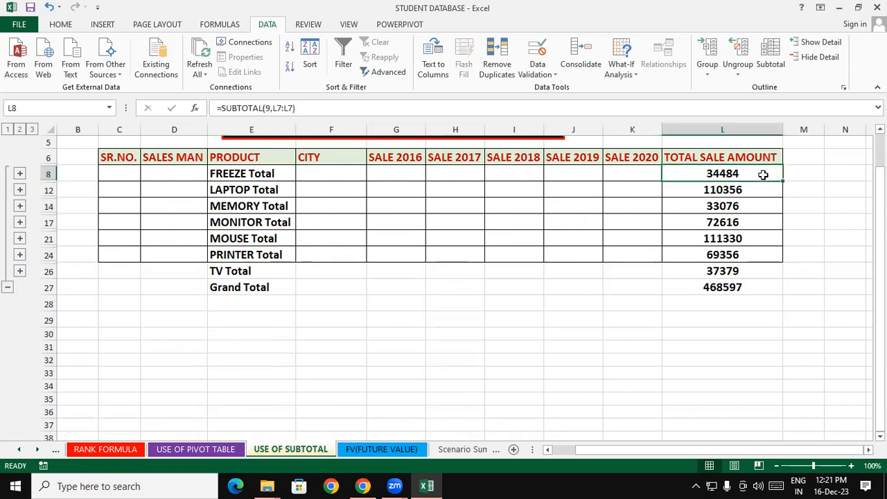
{"action": "left_click", "coordinate": [234, 185]}
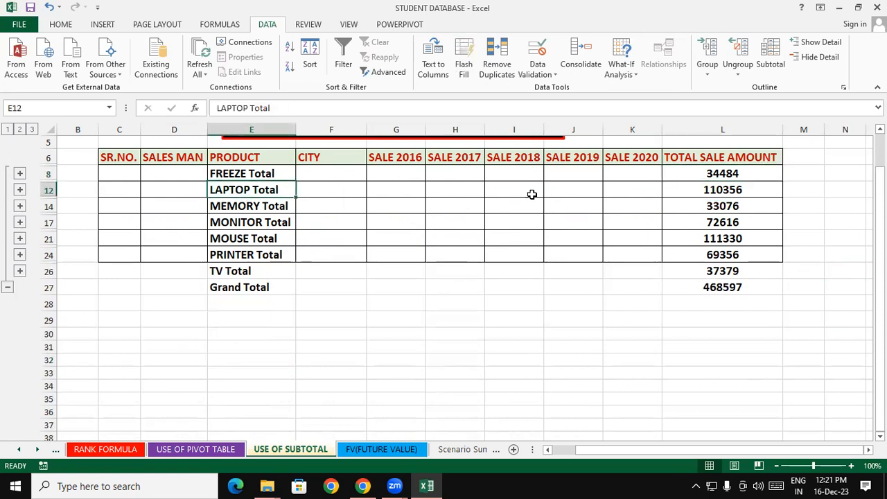
{"action": "left_click", "coordinate": [700, 194]}
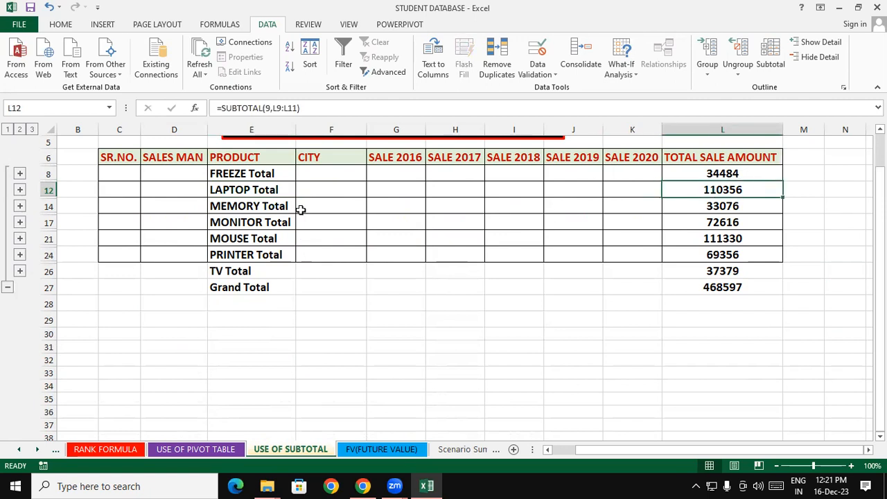
{"action": "left_click", "coordinate": [219, 205]}
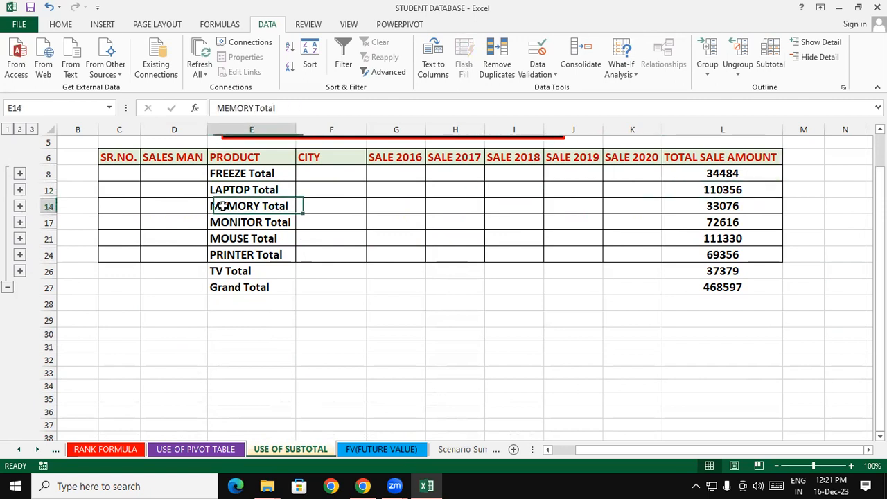
{"action": "left_click", "coordinate": [725, 207]}
{"action": "left_click", "coordinate": [232, 219]}
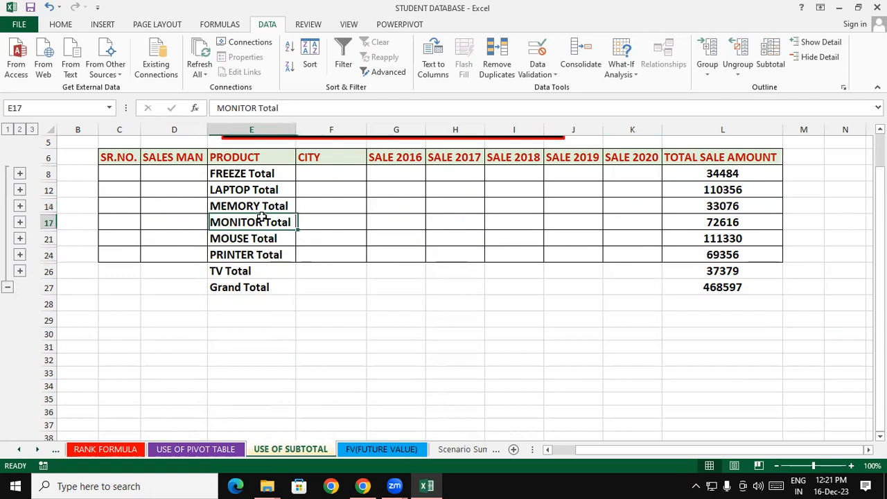
{"action": "left_click", "coordinate": [694, 227]}
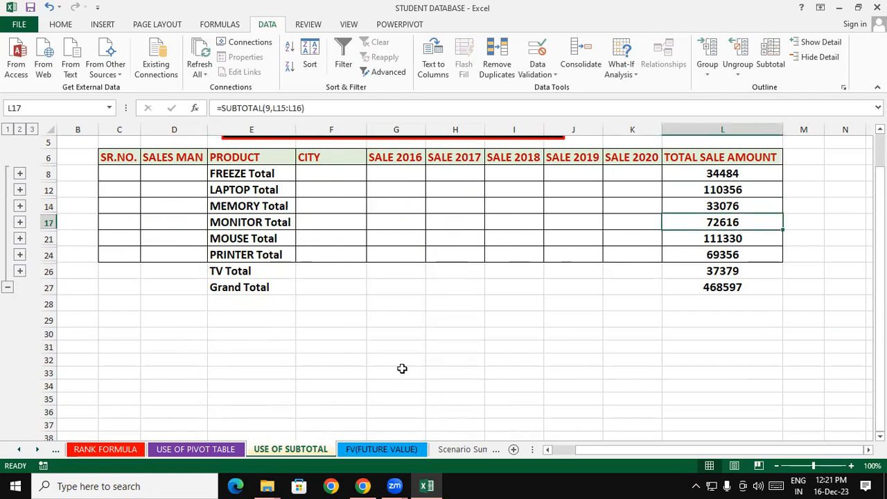
{"action": "left_click", "coordinate": [402, 368]}
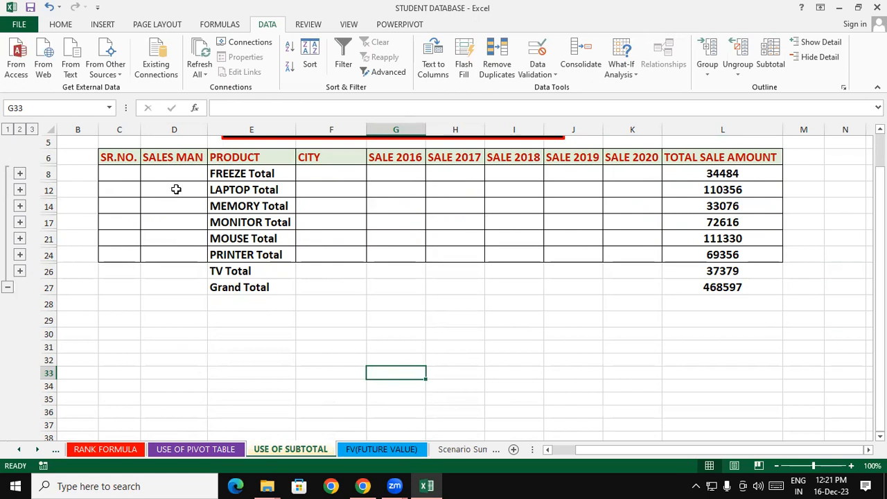
- Expand the LAPTOP group, review its salesmen, cities and yearly sales rows, and collapse the group again
{"action": "left_click", "coordinate": [20, 190]}
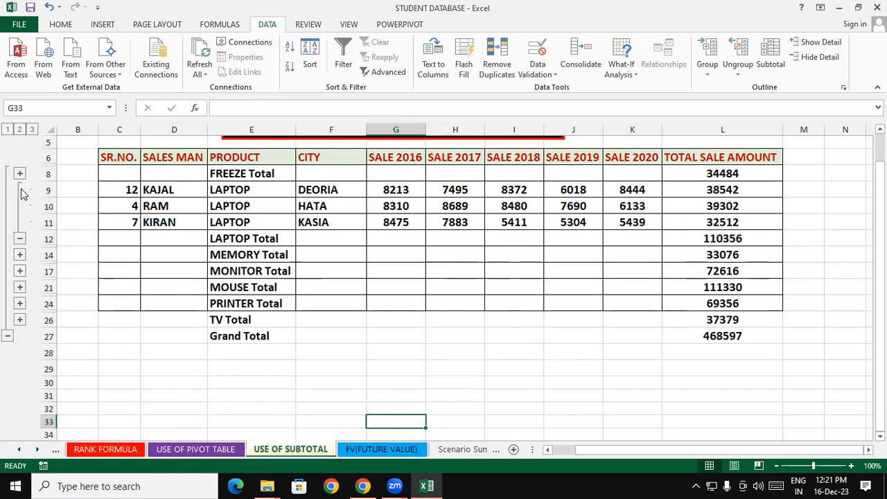
{"action": "left_click", "coordinate": [180, 189]}
{"action": "left_click", "coordinate": [171, 206]}
{"action": "left_click", "coordinate": [170, 222]}
{"action": "left_click_drag", "start_coordinate": [179, 189], "coordinate": [435, 227]}
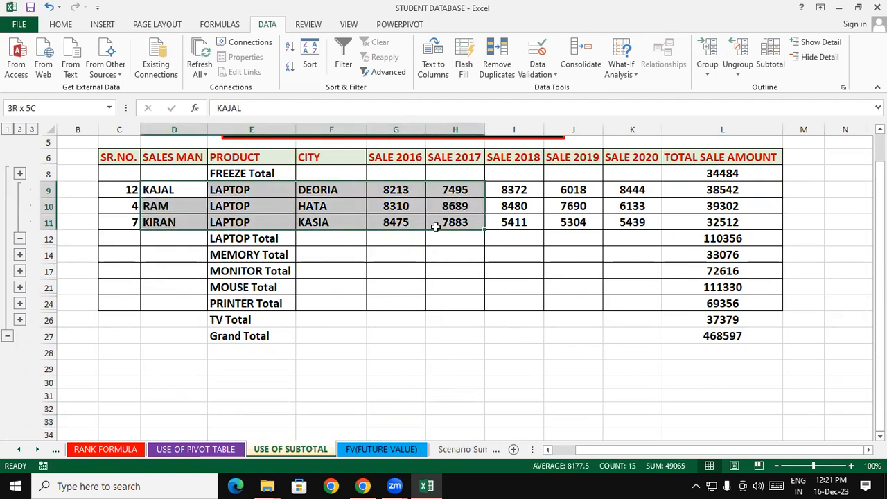
{"action": "left_click", "coordinate": [408, 274]}
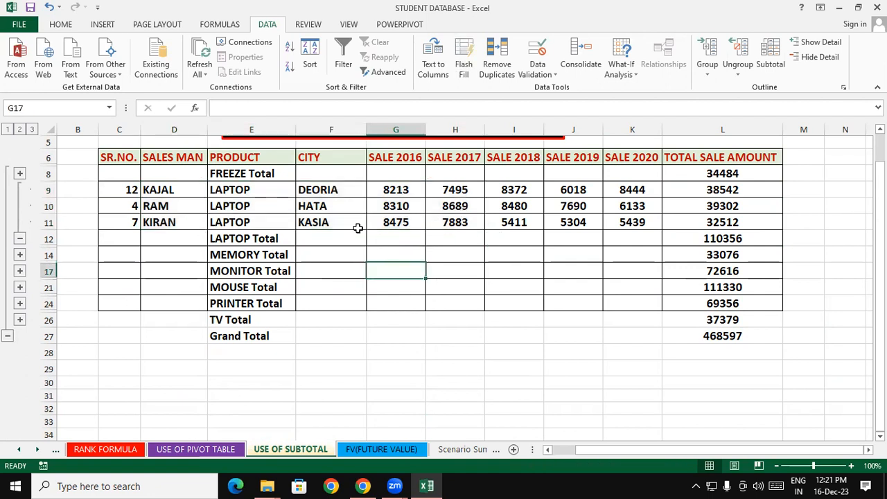
{"action": "left_click", "coordinate": [333, 194]}
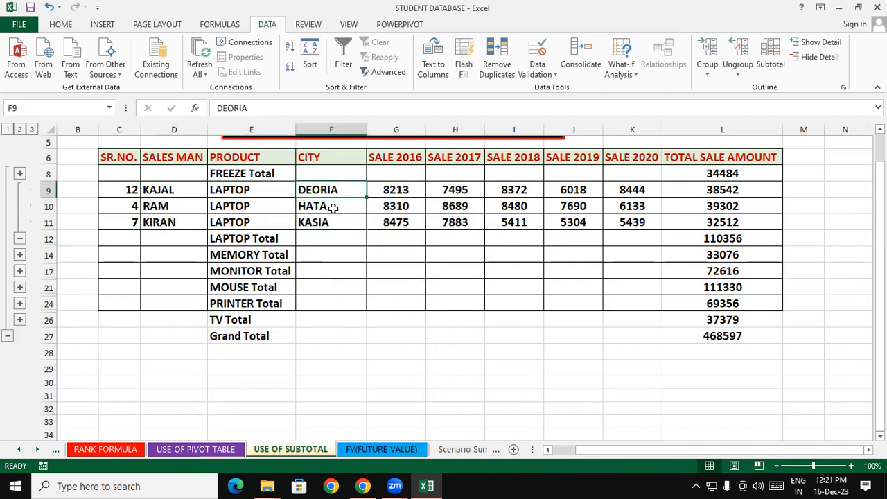
{"action": "left_click", "coordinate": [332, 207]}
{"action": "left_click", "coordinate": [343, 218]}
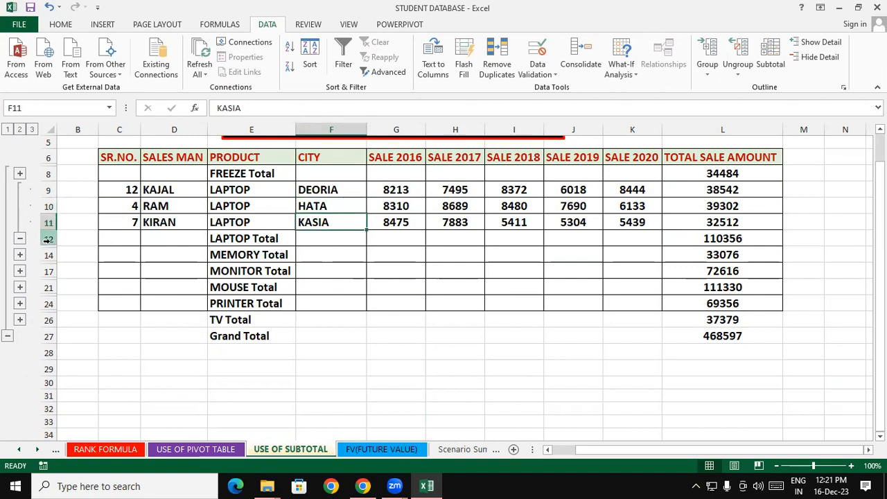
{"action": "left_click", "coordinate": [20, 239]}
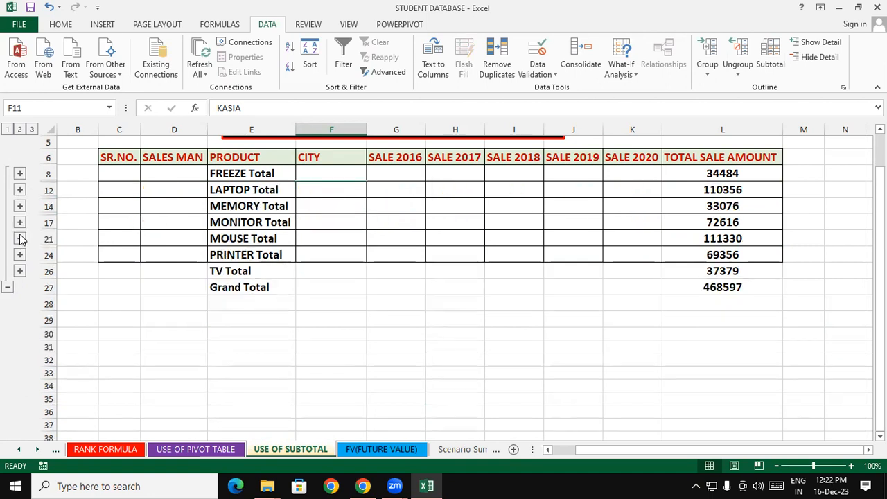
{"action": "left_click", "coordinate": [343, 344]}
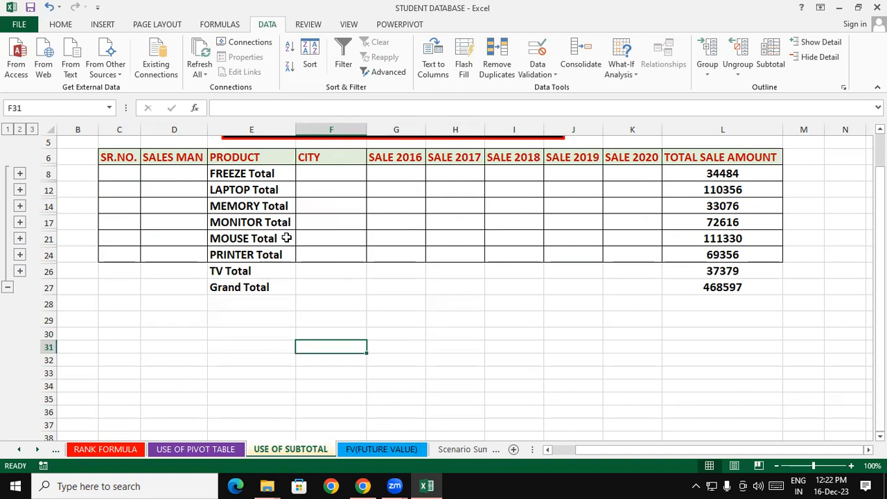
- Expand the MOUSE group, check the salesmen in its detail rows, and collapse the group again
{"action": "left_click", "coordinate": [19, 240]}
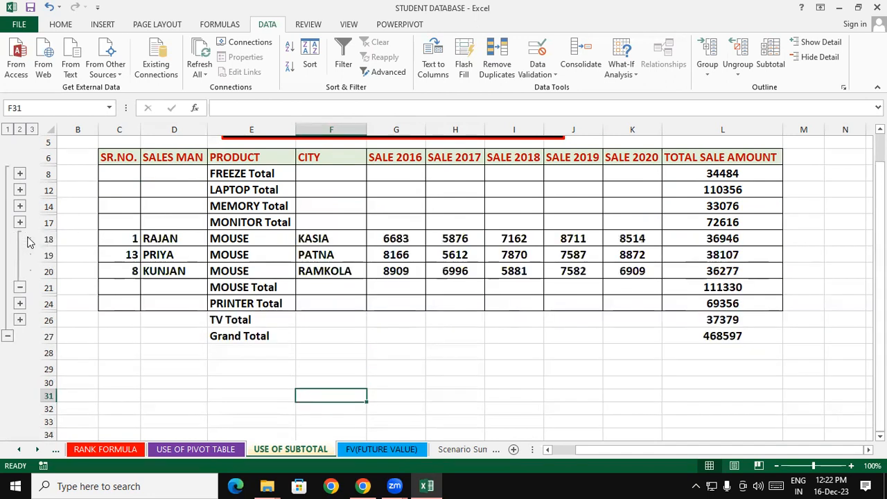
{"action": "left_click", "coordinate": [164, 239]}
{"action": "left_click", "coordinate": [168, 254]}
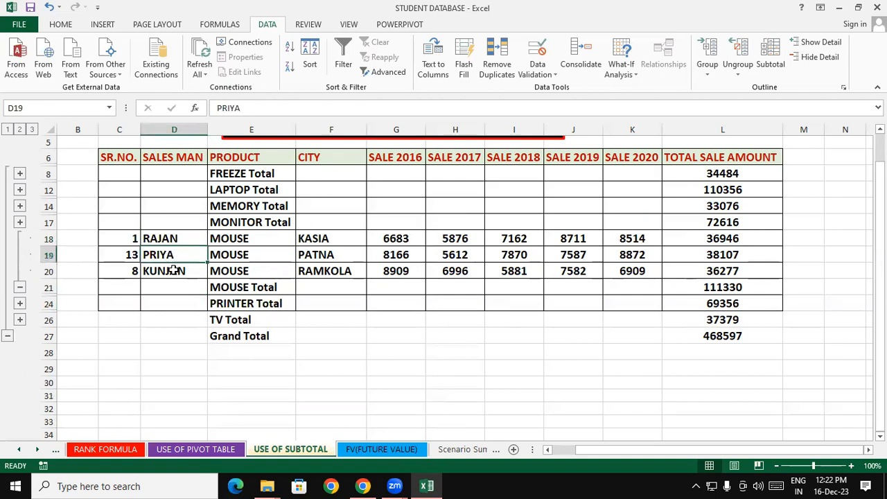
{"action": "left_click", "coordinate": [177, 272]}
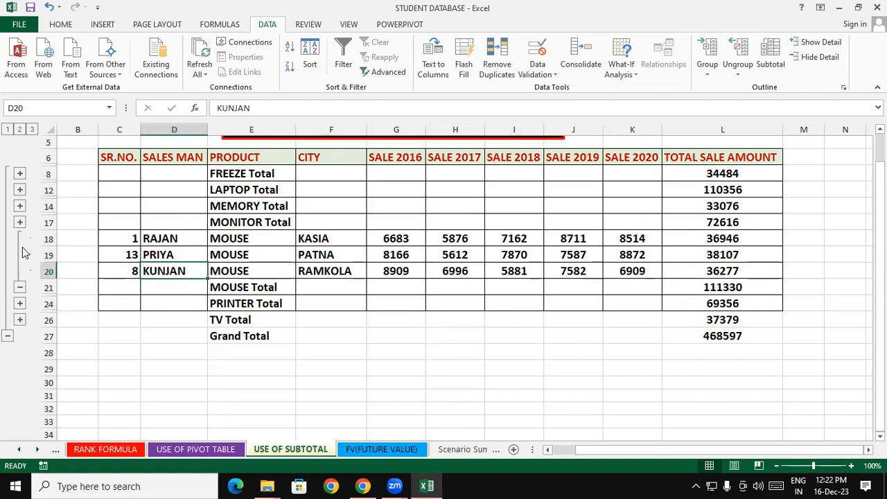
{"action": "left_click", "coordinate": [20, 287]}
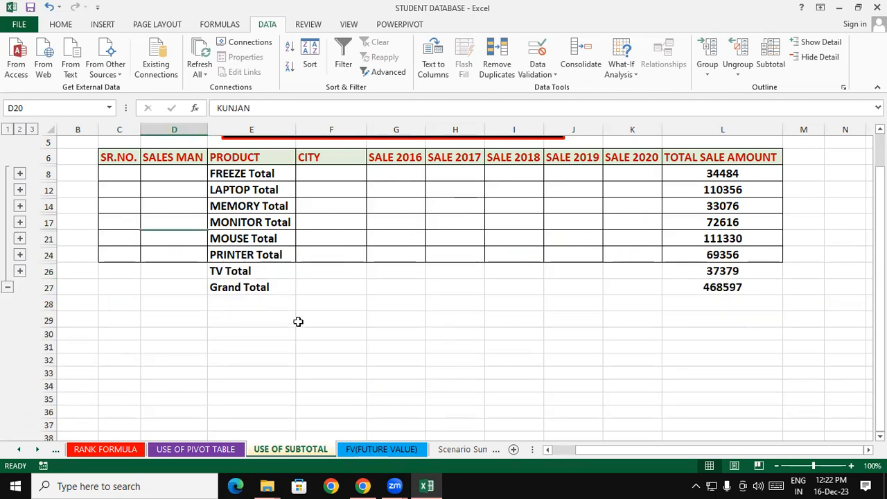
- Review the Grand Total row, collapse the outline to that row only, and expand it back to the product totals
{"action": "left_click_drag", "start_coordinate": [252, 287], "coordinate": [634, 289]}
{"action": "left_click", "coordinate": [456, 323]}
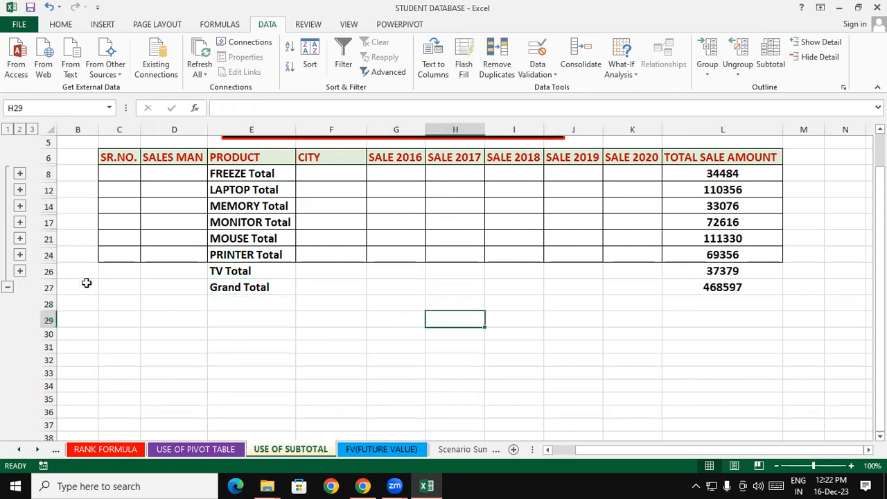
{"action": "left_click", "coordinate": [7, 288]}
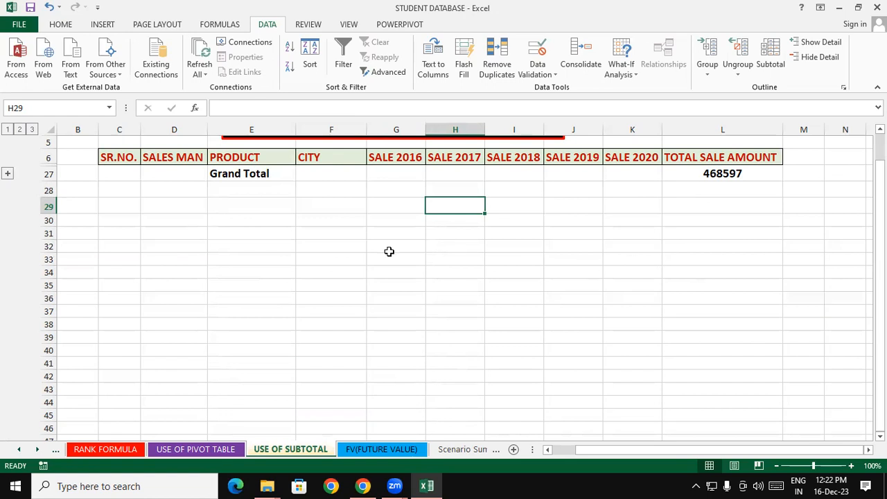
{"action": "left_click", "coordinate": [8, 173]}
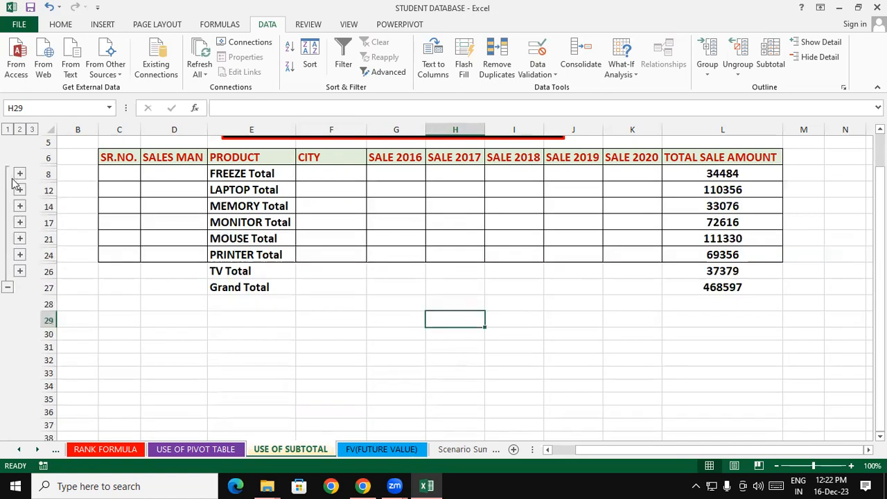
- Expand the detail rows of every product group from TV up to FREEZE
{"action": "left_click", "coordinate": [19, 271]}
{"action": "left_click", "coordinate": [20, 254]}
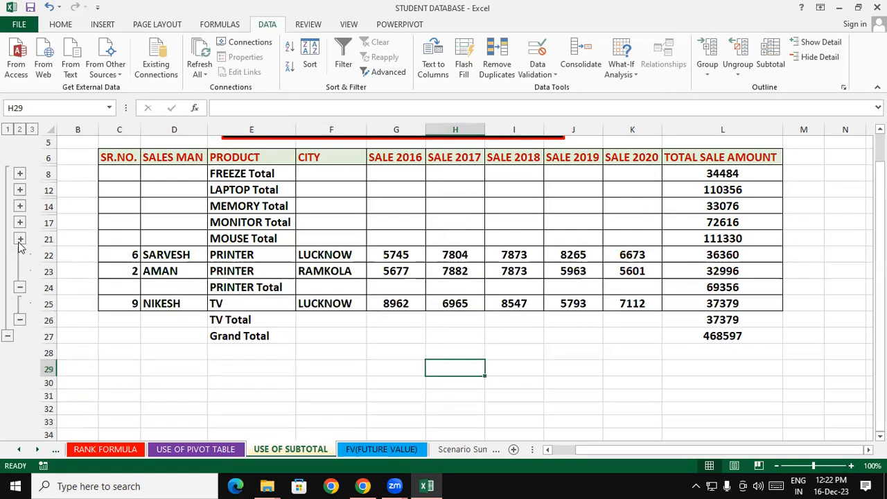
{"action": "left_click", "coordinate": [19, 239]}
{"action": "left_click", "coordinate": [19, 222]}
{"action": "left_click", "coordinate": [19, 205]}
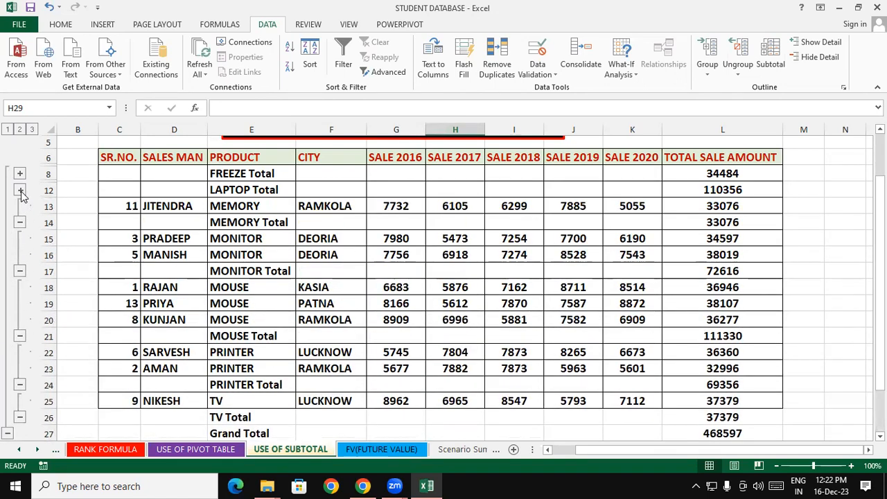
{"action": "left_click", "coordinate": [19, 190]}
{"action": "left_click", "coordinate": [20, 173]}
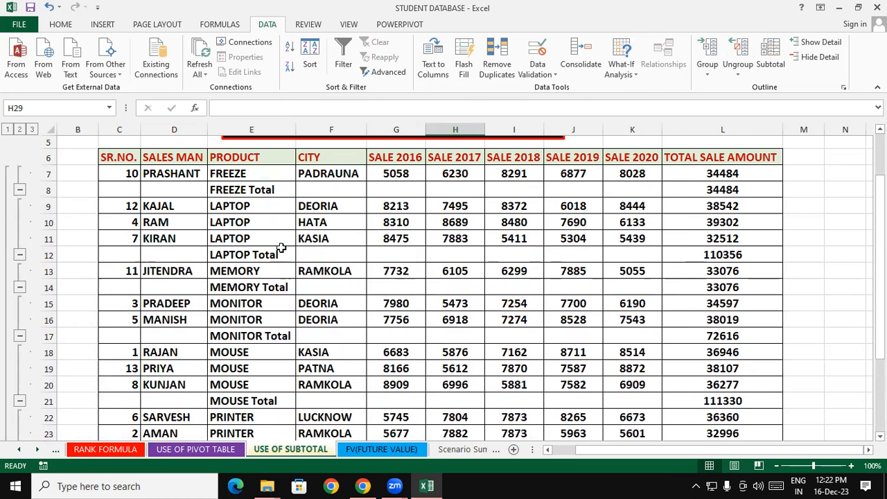
- Examine the formulas behind the LAPTOP sale amounts and the LAPTOP and MEMORY totals in the TOTAL SALE AMOUNT column
{"action": "left_click_drag", "start_coordinate": [106, 156], "coordinate": [132, 170]}
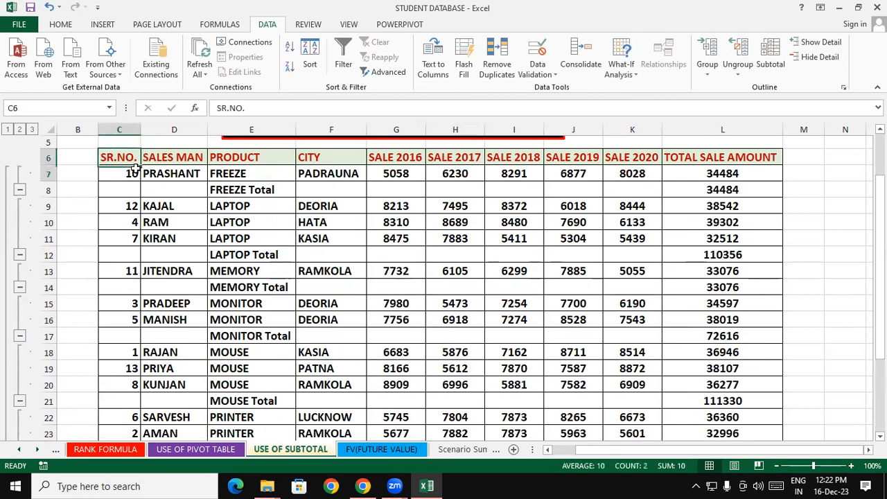
{"action": "left_click", "coordinate": [382, 275]}
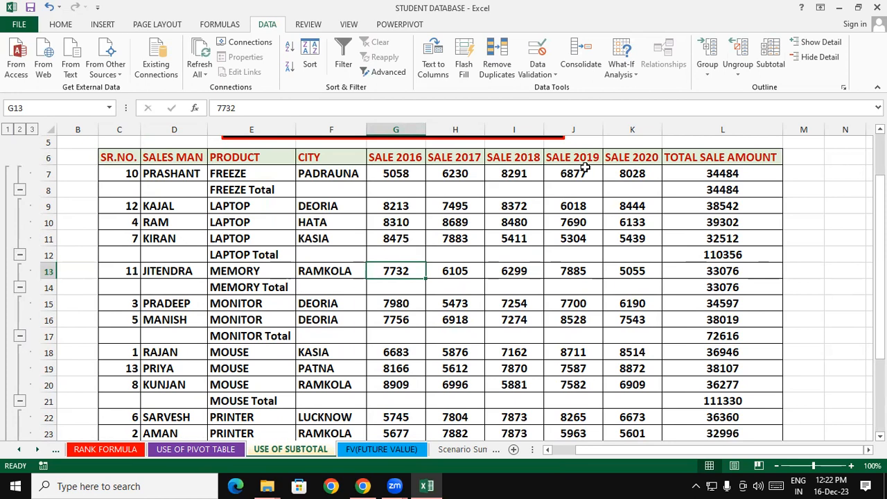
{"action": "left_click", "coordinate": [742, 257]}
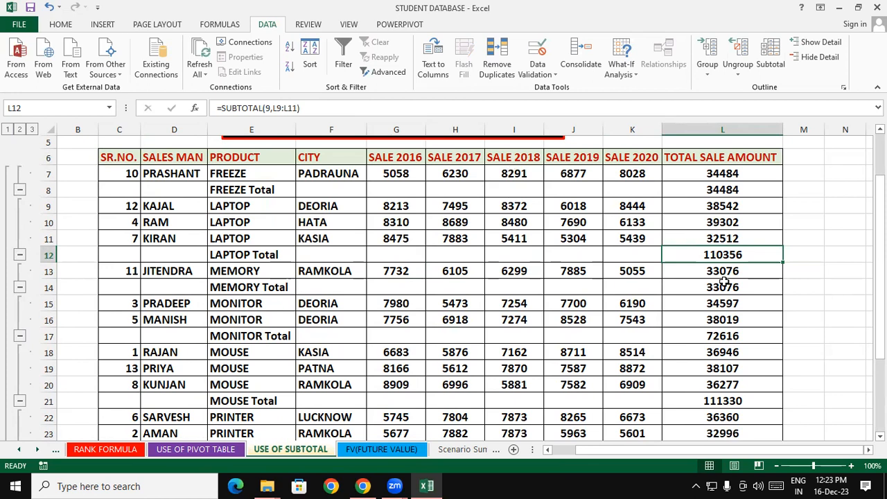
{"action": "left_click", "coordinate": [712, 221]}
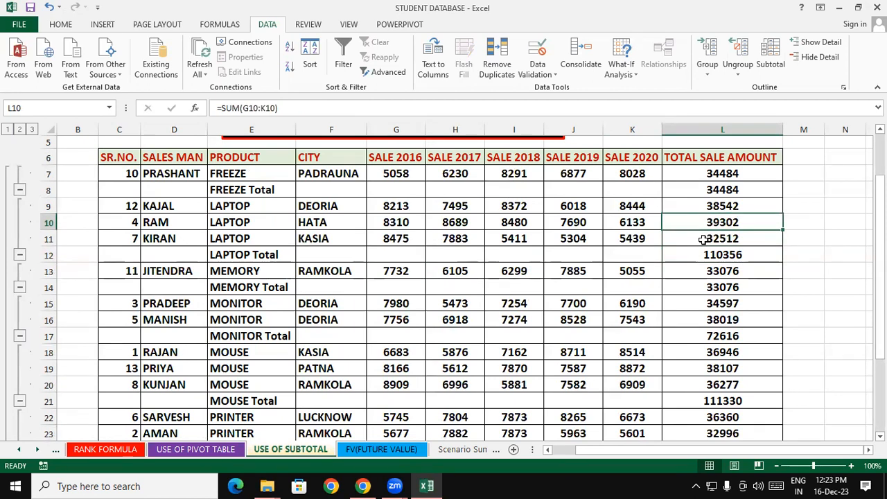
{"action": "left_click", "coordinate": [712, 206]}
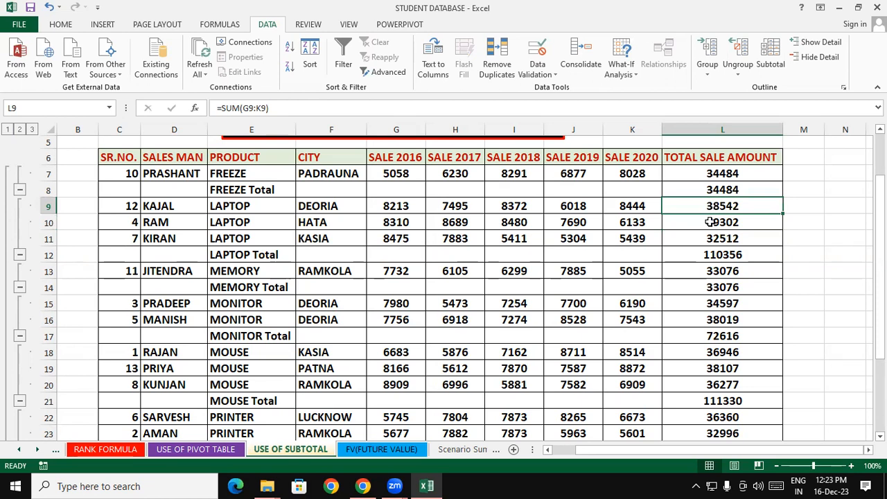
{"action": "left_click", "coordinate": [710, 222]}
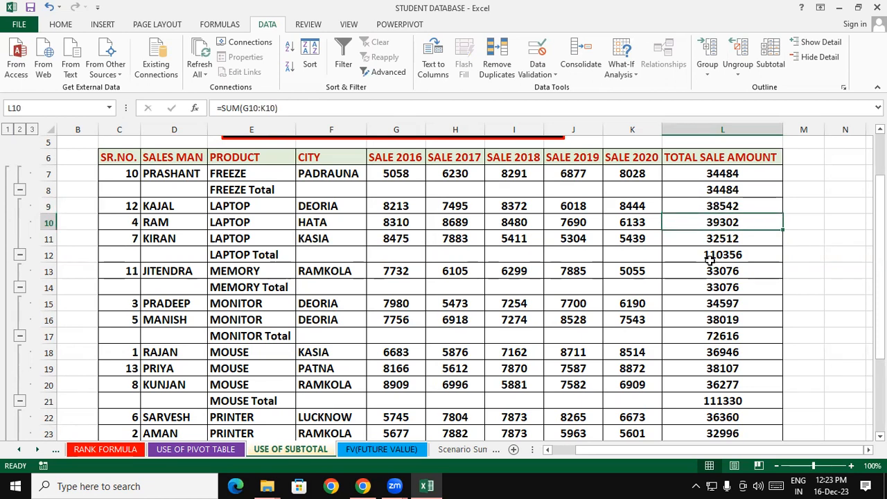
{"action": "left_click", "coordinate": [718, 239]}
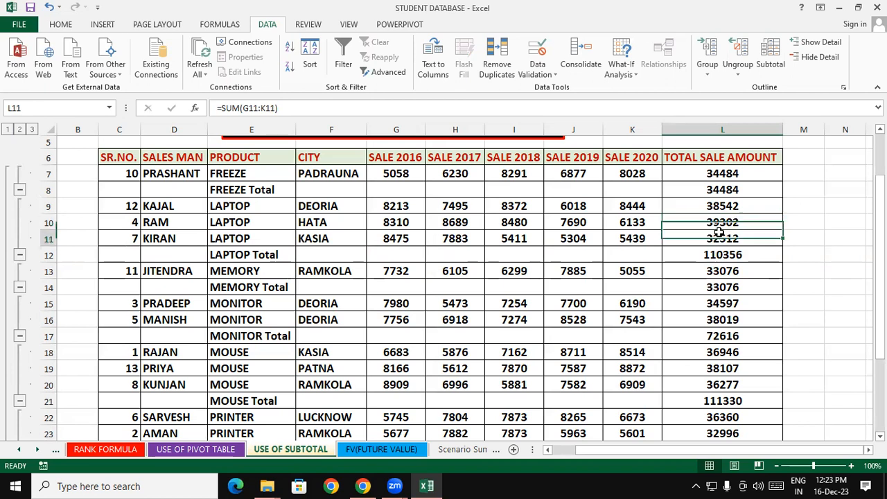
{"action": "left_click", "coordinate": [755, 293]}
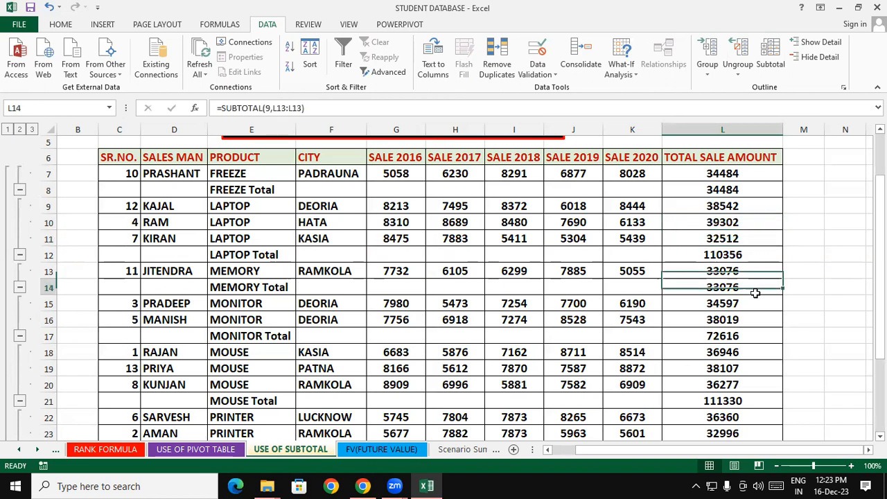
{"action": "left_click", "coordinate": [733, 221]}
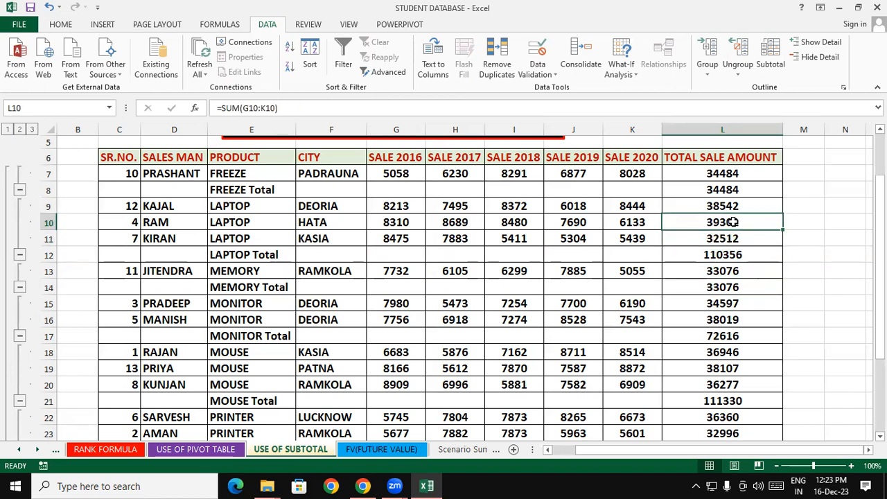
{"action": "left_click", "coordinate": [701, 300]}
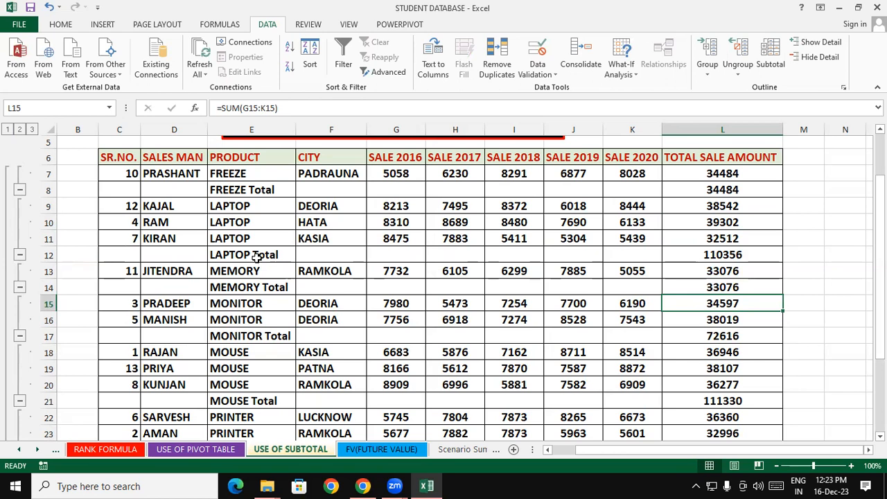
- Start a subtotal for the whole table C6:L27 at each change in PRODUCT, using Max on TOTAL SALE AMOUNT
{"action": "left_click_drag", "start_coordinate": [119, 157], "coordinate": [736, 411]}
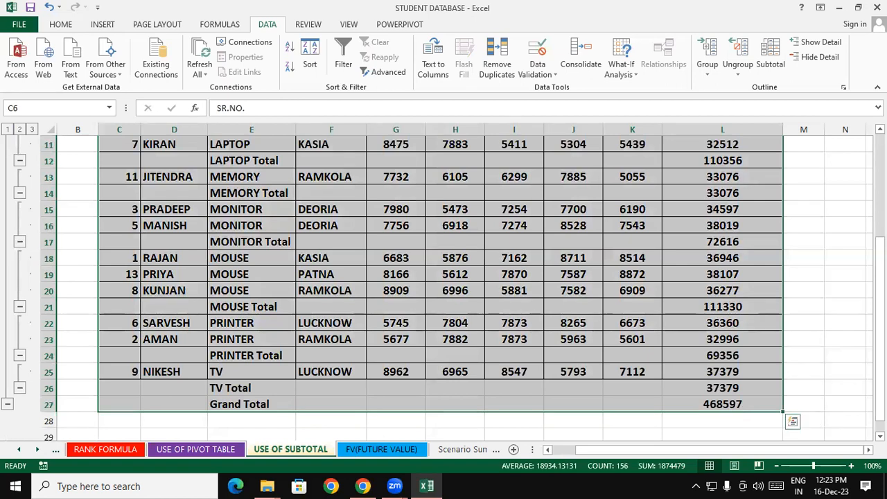
{"action": "scroll", "coordinate": [690, 162], "scroll_direction": "up", "scroll_amount": 4}
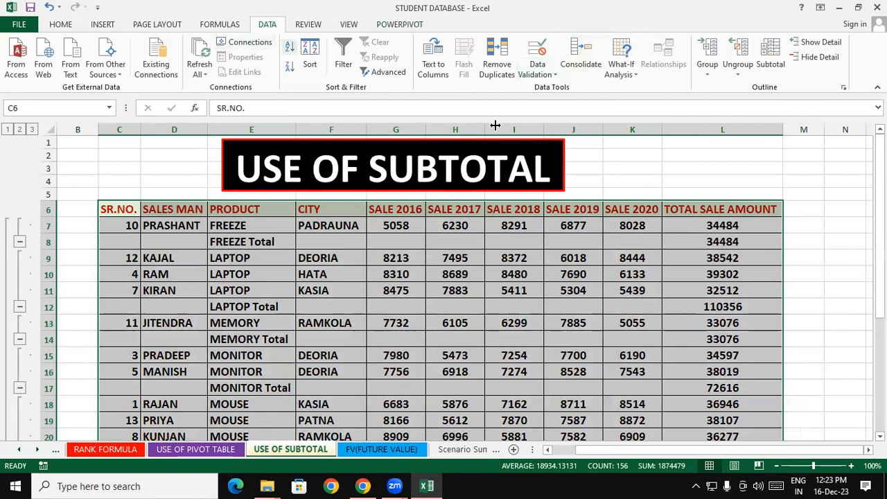
{"action": "left_click", "coordinate": [774, 68]}
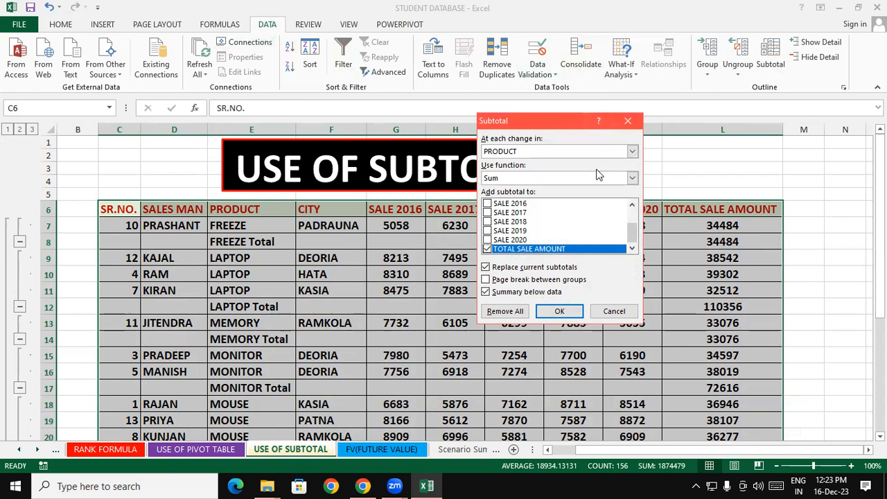
{"action": "left_click", "coordinate": [631, 179]}
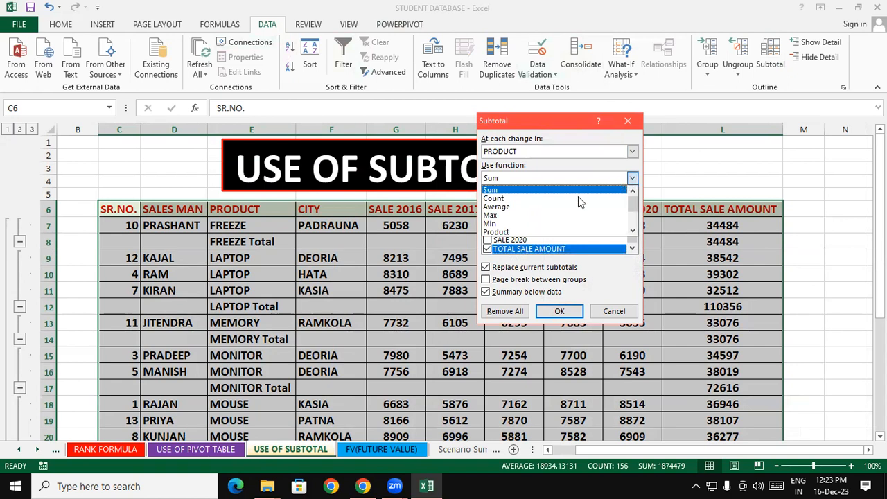
{"action": "left_click", "coordinate": [519, 215]}
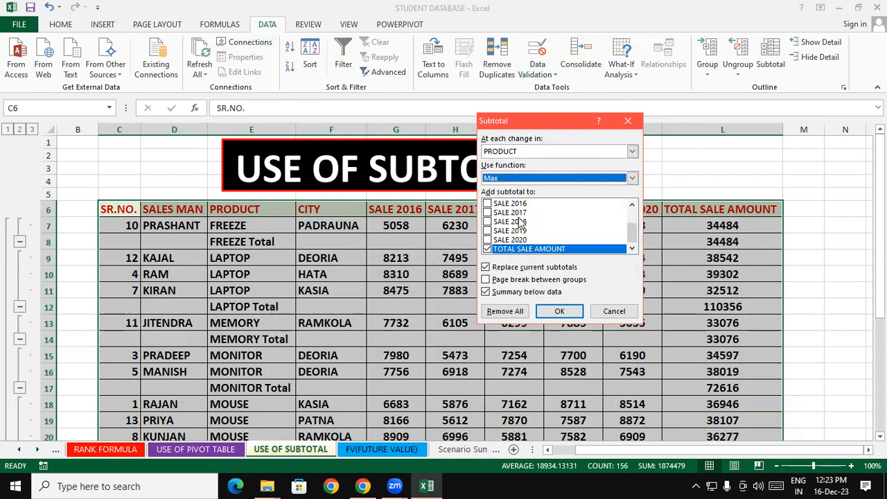
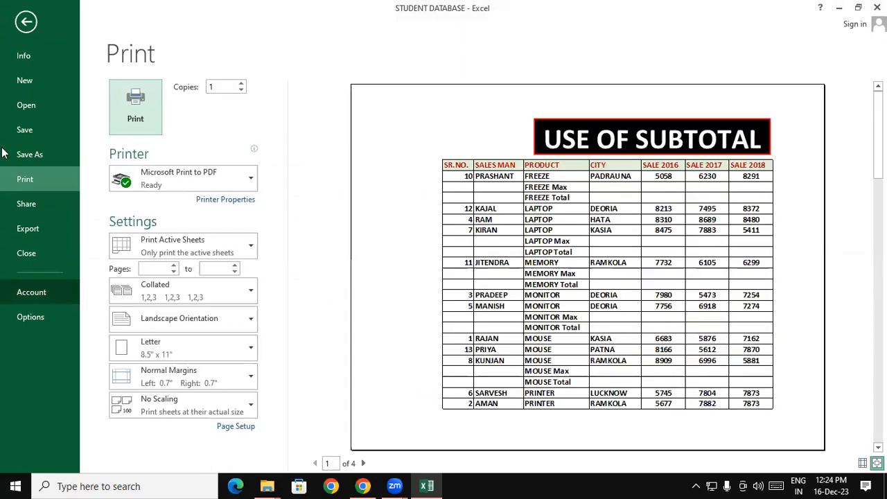
- Leave the print preview and move the USE OF SUBTOTAL title box to start above the SR.NO. column
{"action": "left_click", "coordinate": [26, 23]}
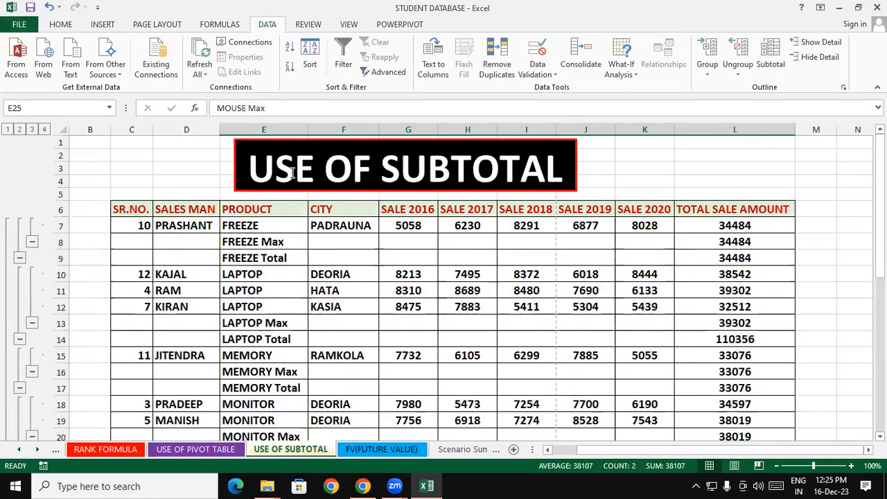
{"action": "left_click", "coordinate": [161, 26]}
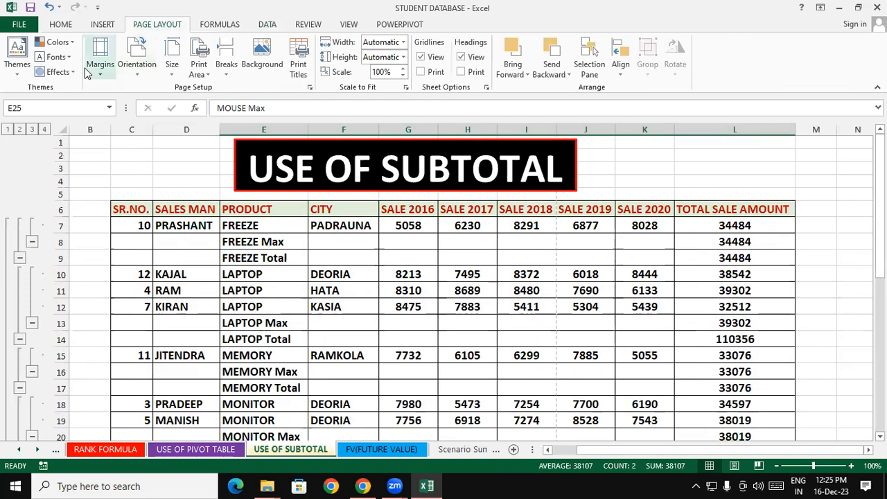
{"action": "left_click", "coordinate": [138, 68]}
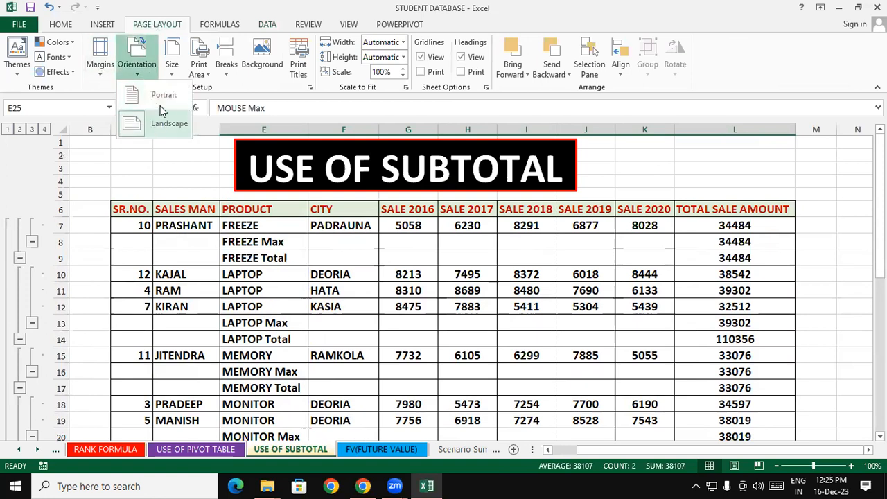
{"action": "left_click", "coordinate": [340, 277]}
{"action": "left_click", "coordinate": [341, 277]}
{"action": "left_click_drag", "start_coordinate": [235, 183], "coordinate": [114, 182]}
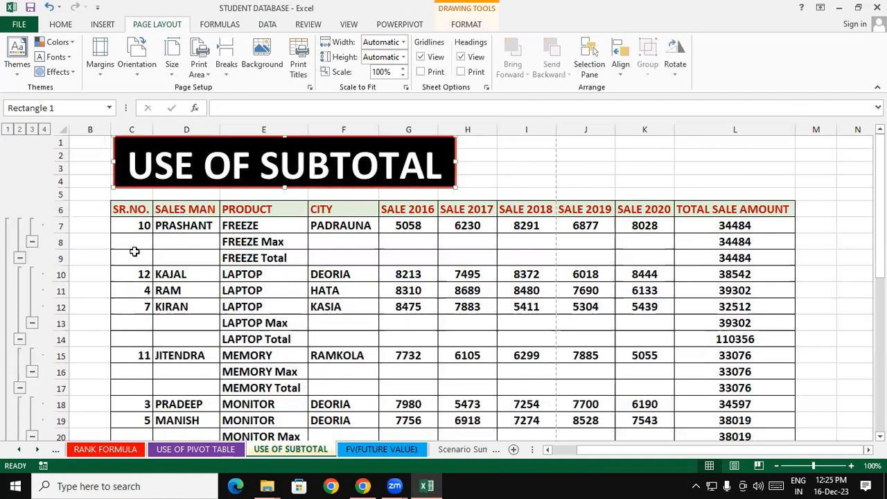
{"action": "left_click", "coordinate": [135, 251]}
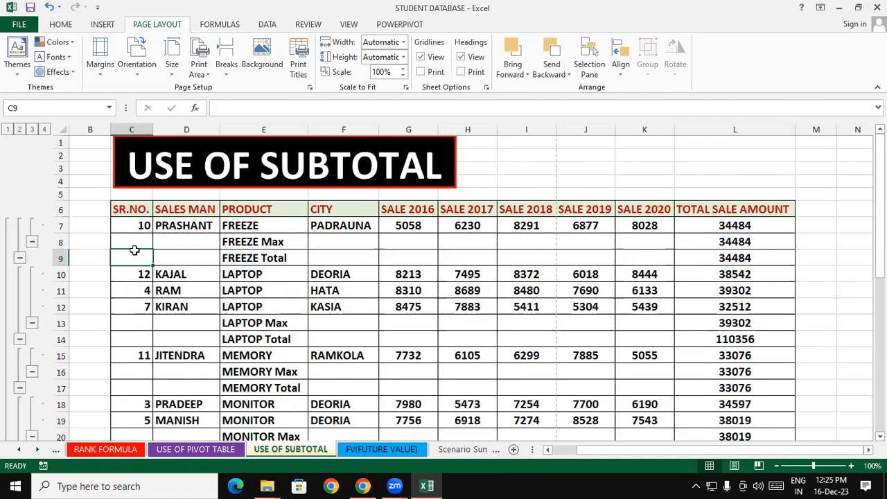
- Examine the header row with the FREEZE group and the records of the LAPTOP group down to LAPTOP Max
{"action": "left_click_drag", "start_coordinate": [138, 211], "coordinate": [738, 258]}
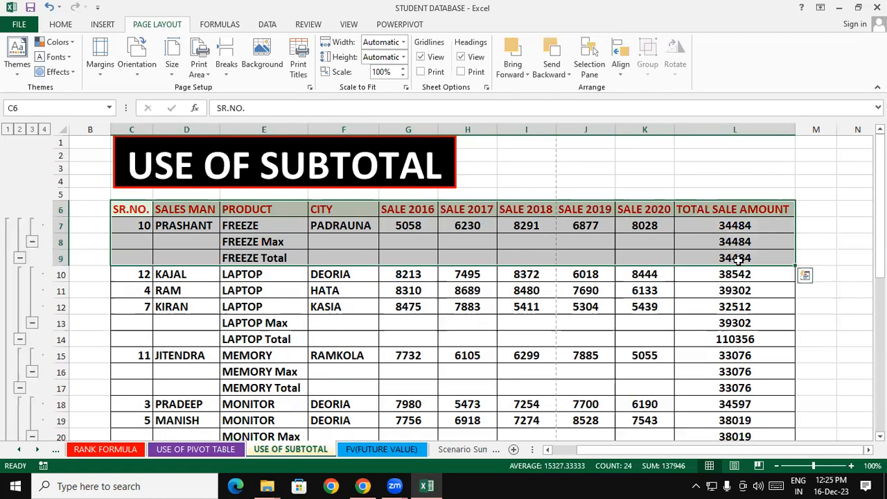
{"action": "left_click", "coordinate": [460, 358]}
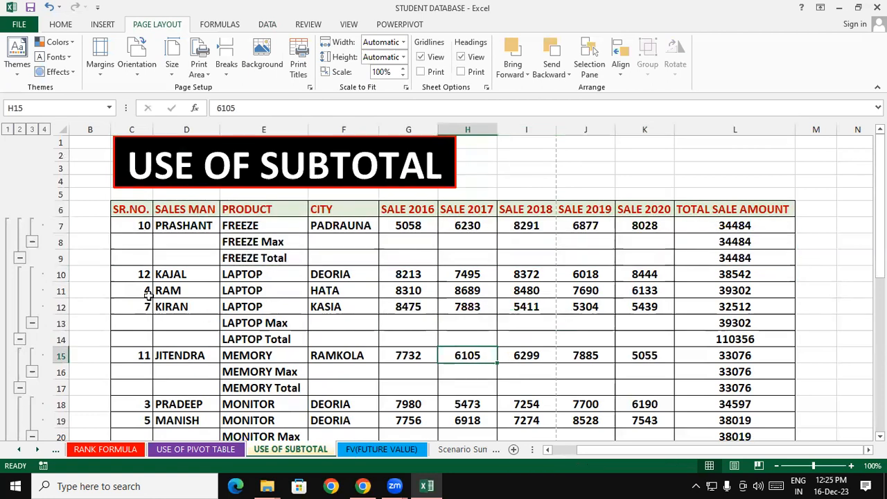
{"action": "left_click_drag", "start_coordinate": [175, 271], "coordinate": [731, 324]}
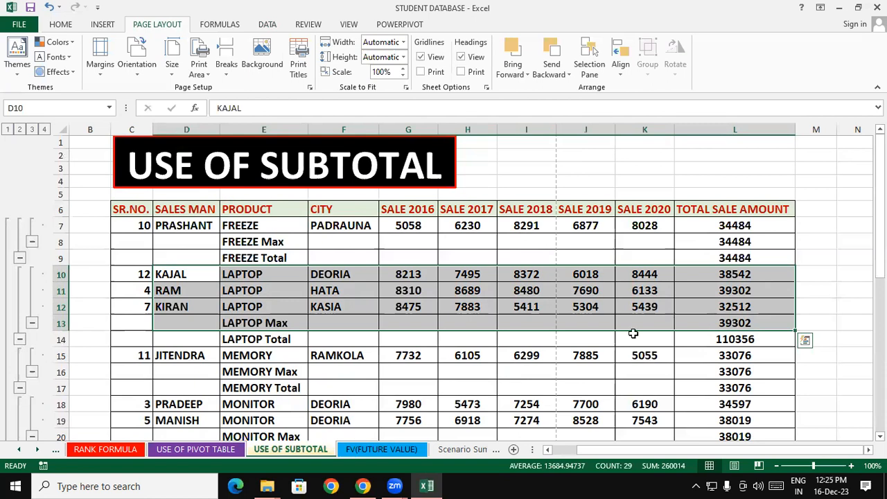
{"action": "left_click", "coordinate": [551, 354]}
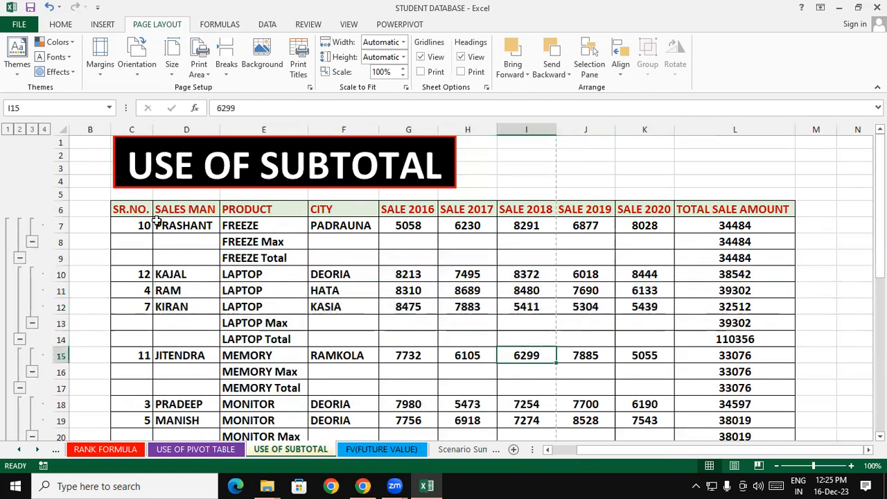
{"action": "left_click_drag", "start_coordinate": [122, 208], "coordinate": [753, 383]}
{"action": "left_click_drag", "start_coordinate": [879, 390], "coordinate": [880, 201]}
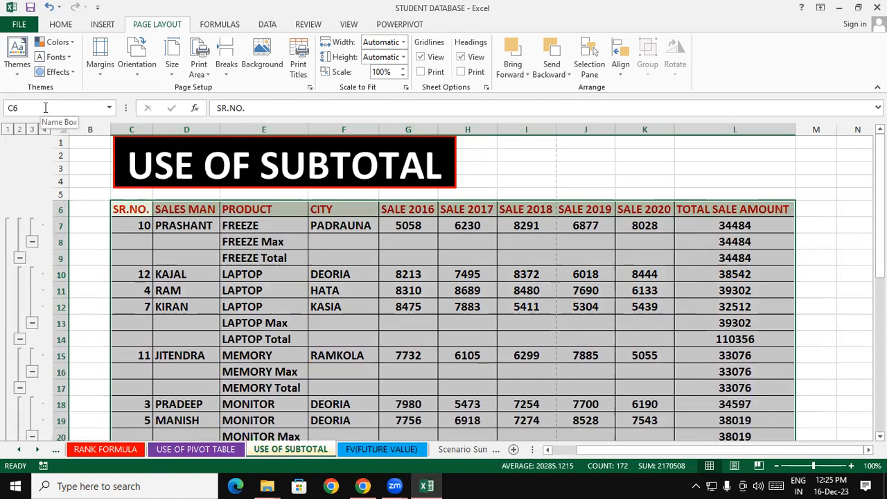
{"action": "left_click", "coordinate": [267, 26]}
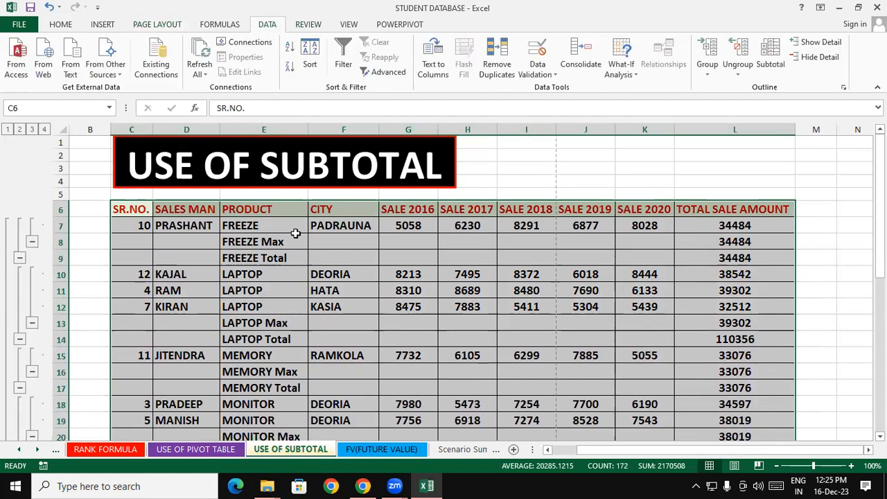
{"action": "left_click", "coordinate": [770, 59]}
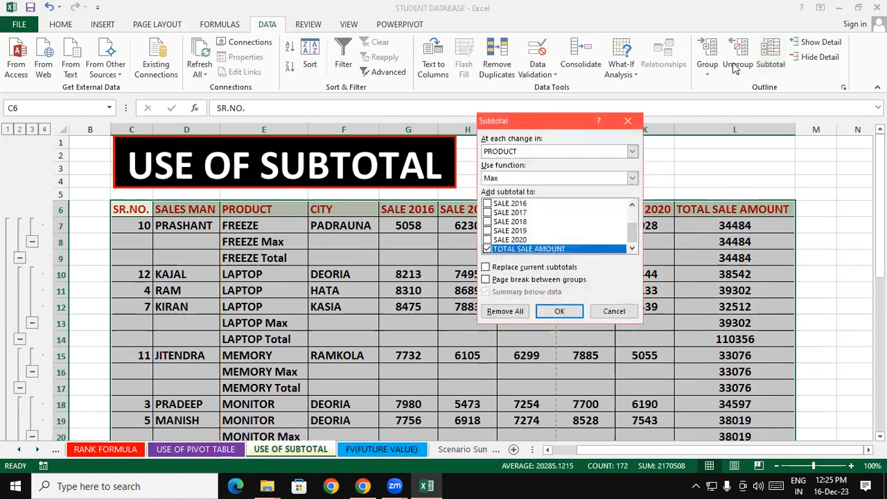
{"action": "left_click", "coordinate": [532, 280]}
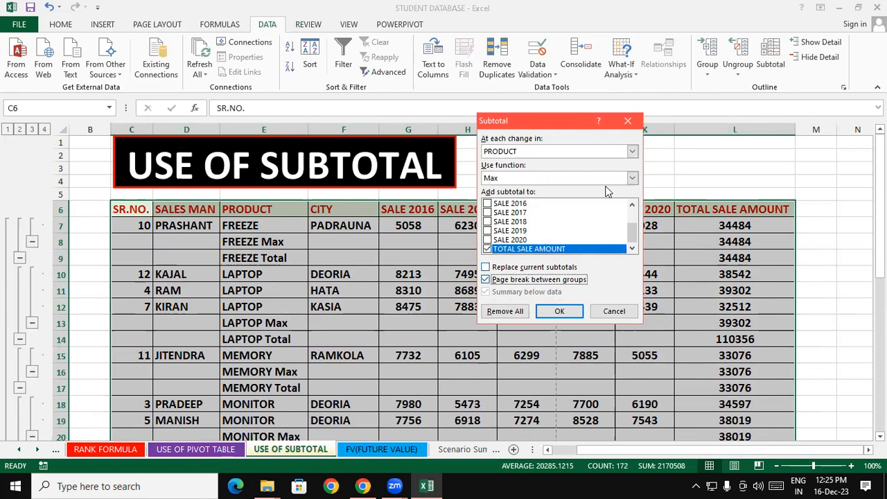
{"action": "left_click", "coordinate": [628, 121]}
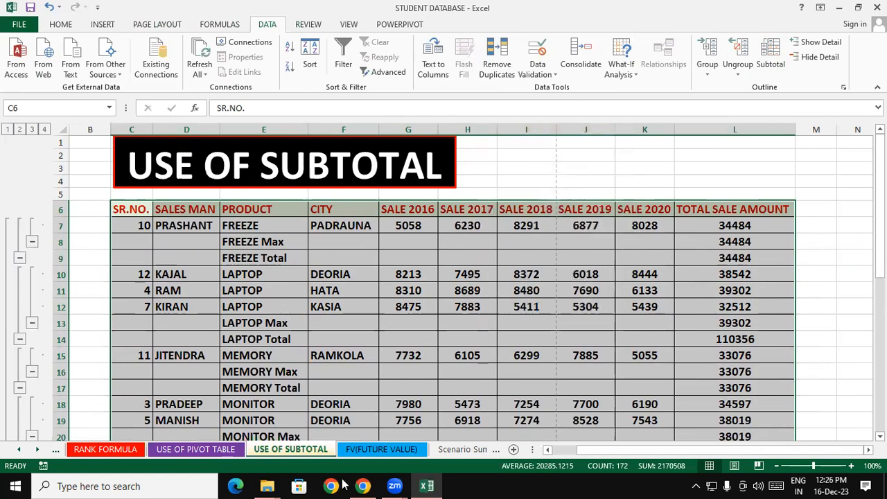
- Remove all Max and Total subtotals from the sales table
{"action": "left_click", "coordinate": [770, 55]}
{"action": "left_click", "coordinate": [503, 310]}
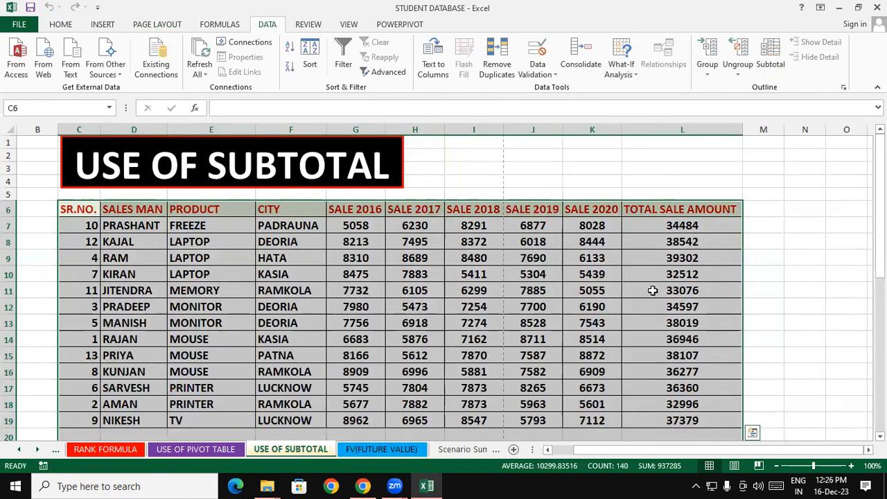
{"action": "left_click", "coordinate": [770, 289]}
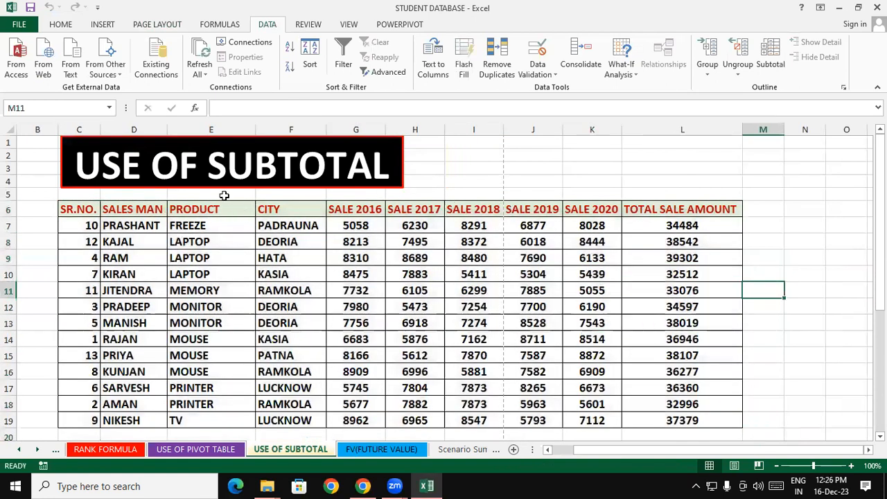
- Sort the sales table from A to Z by the CITY column, expanding the selection to the adjacent columns
{"action": "left_click_drag", "start_coordinate": [216, 214], "coordinate": [219, 388]}
{"action": "left_click_drag", "start_coordinate": [304, 221], "coordinate": [361, 306]}
{"action": "left_click", "coordinate": [406, 291]}
{"action": "left_click_drag", "start_coordinate": [286, 209], "coordinate": [297, 410]}
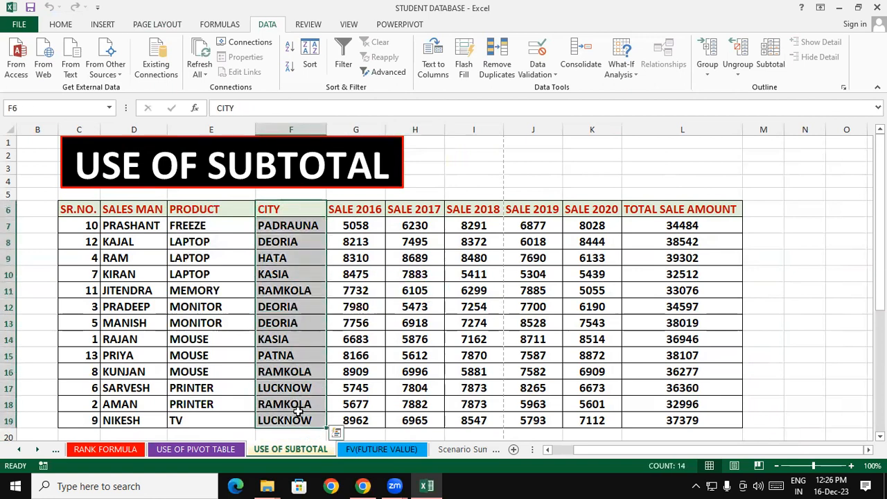
{"action": "left_click", "coordinate": [61, 25]}
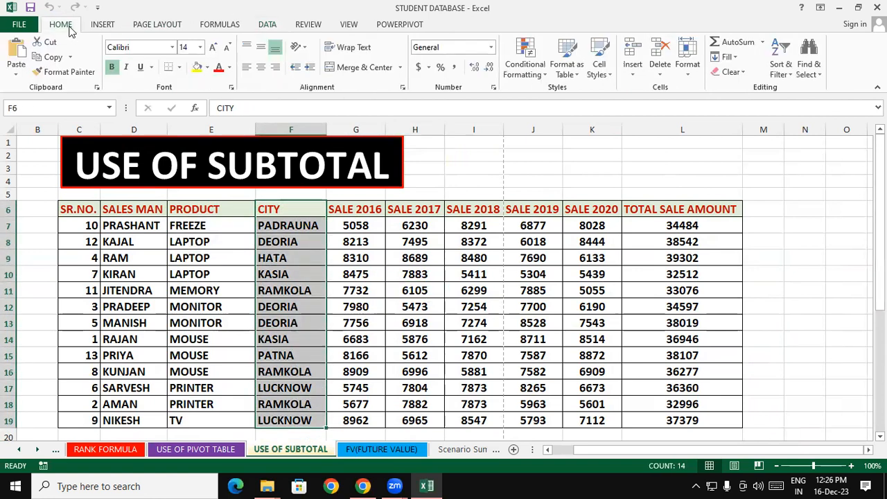
{"action": "left_click", "coordinate": [782, 68]}
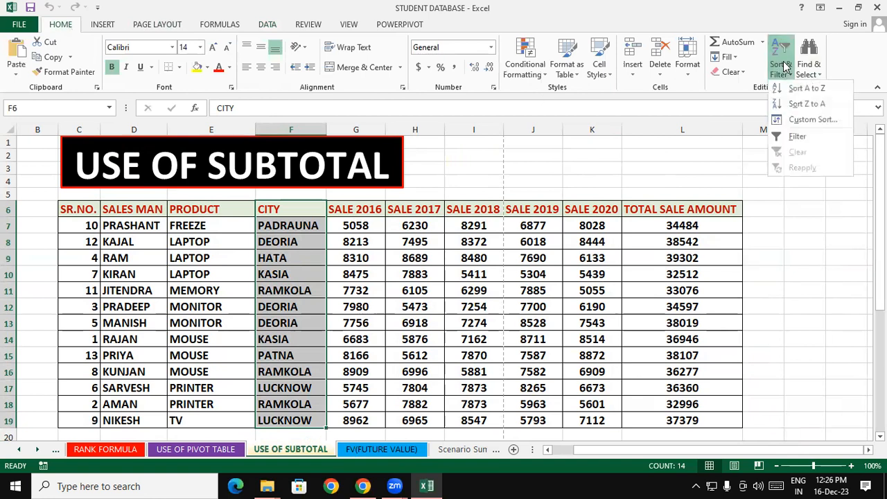
{"action": "left_click", "coordinate": [805, 90]}
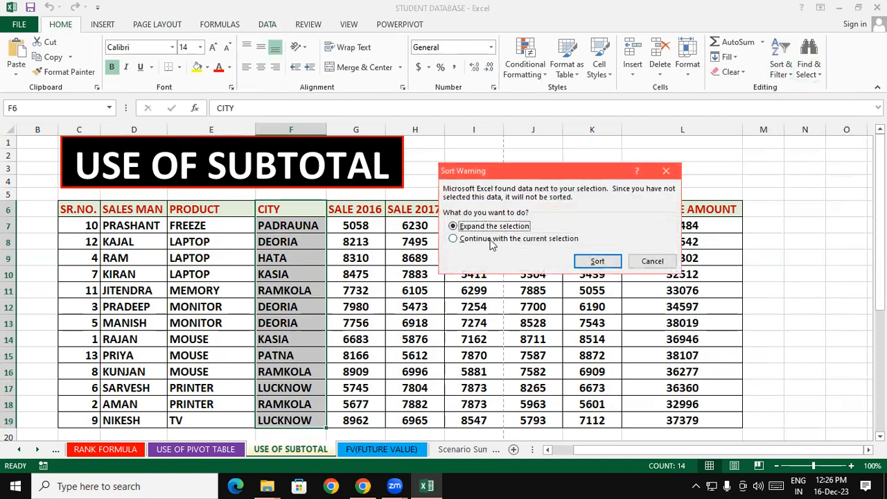
{"action": "left_click", "coordinate": [609, 262]}
{"action": "left_click", "coordinate": [469, 305]}
- Add Max subtotals of TOTAL SALE AMOUNT at each change in CITY for C6:L19, replacing current subtotals, and undo them
{"action": "left_click_drag", "start_coordinate": [78, 209], "coordinate": [679, 419]}
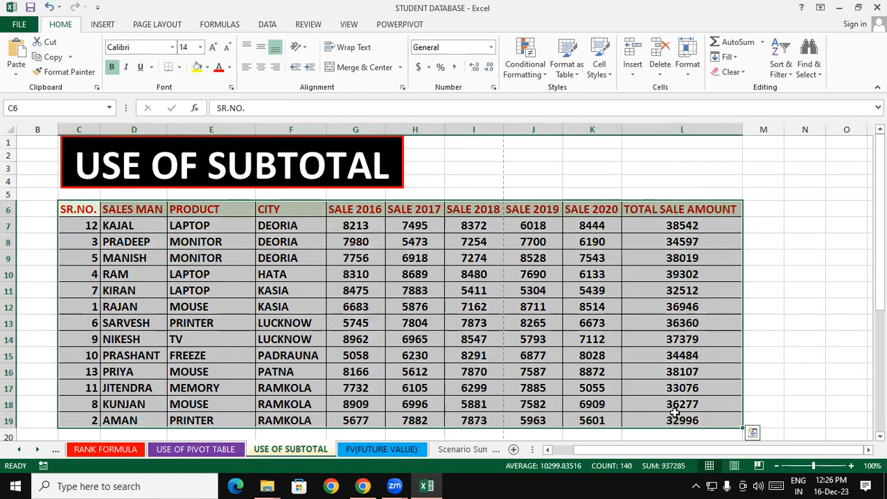
{"action": "left_click", "coordinate": [263, 27]}
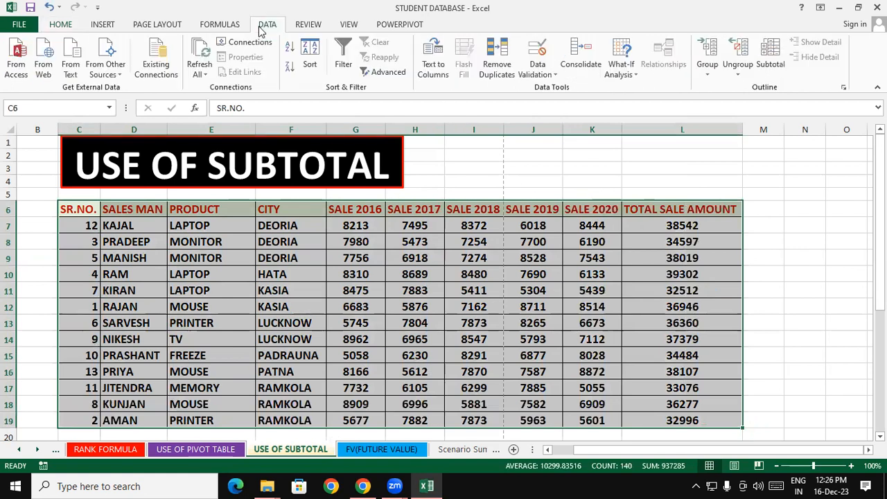
{"action": "left_click", "coordinate": [769, 56]}
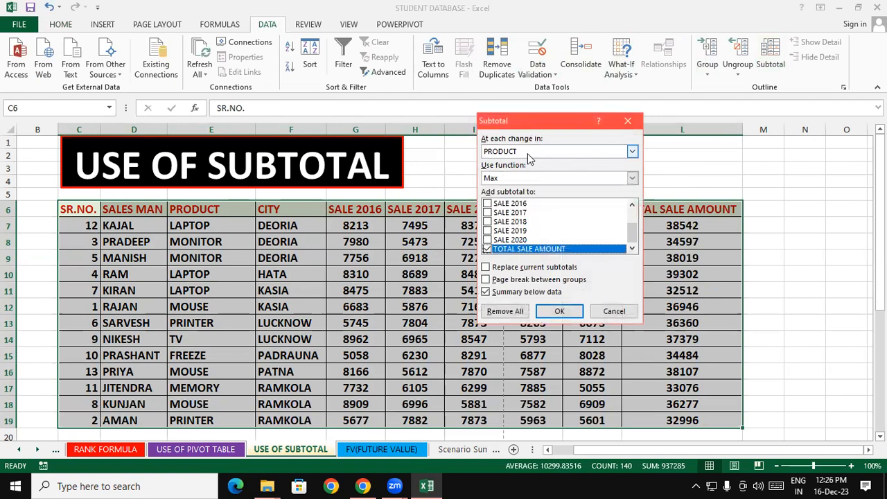
{"action": "left_click", "coordinate": [632, 152]}
{"action": "left_click", "coordinate": [509, 192]}
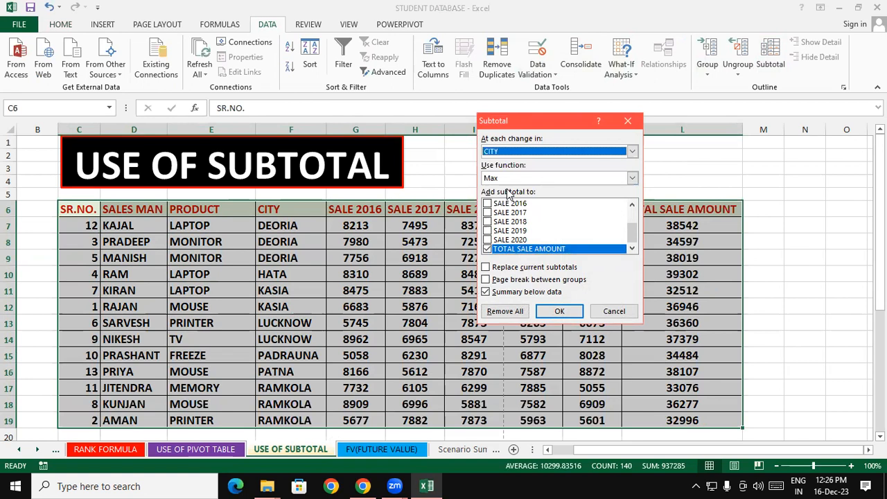
{"action": "left_click", "coordinate": [493, 271]}
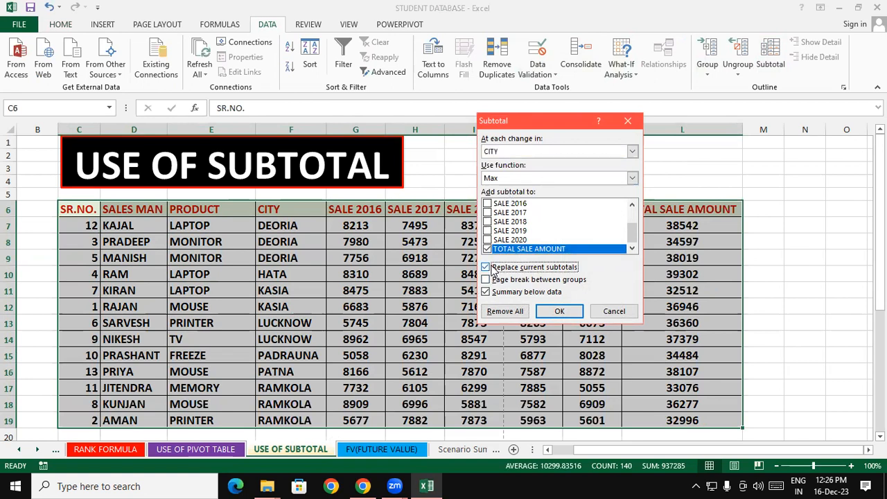
{"action": "left_click", "coordinate": [559, 311]}
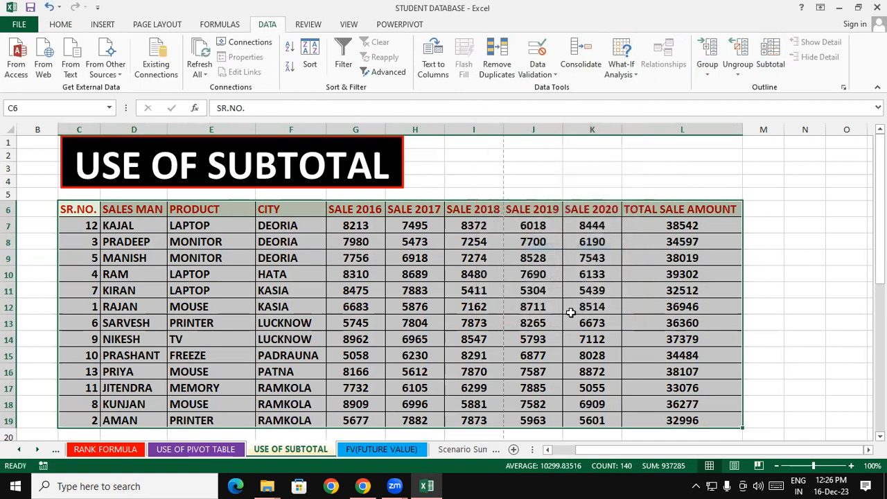
{"action": "left_click", "coordinate": [498, 323]}
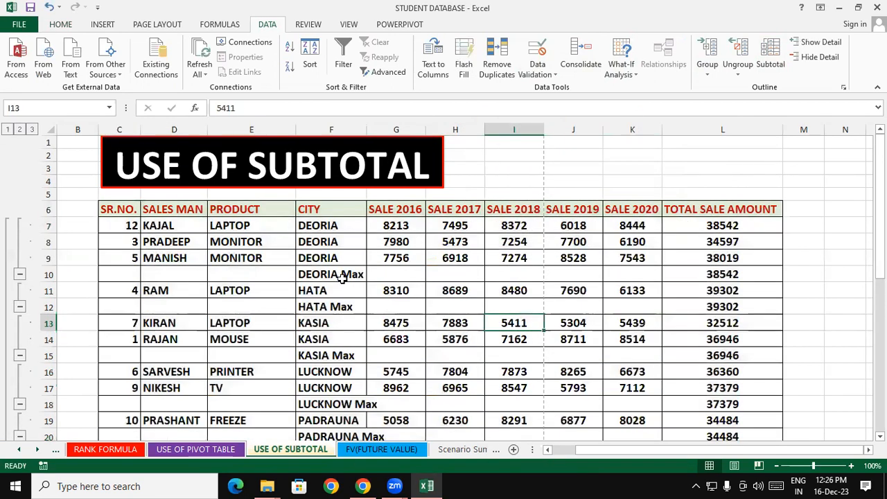
{"action": "left_click", "coordinate": [341, 277]}
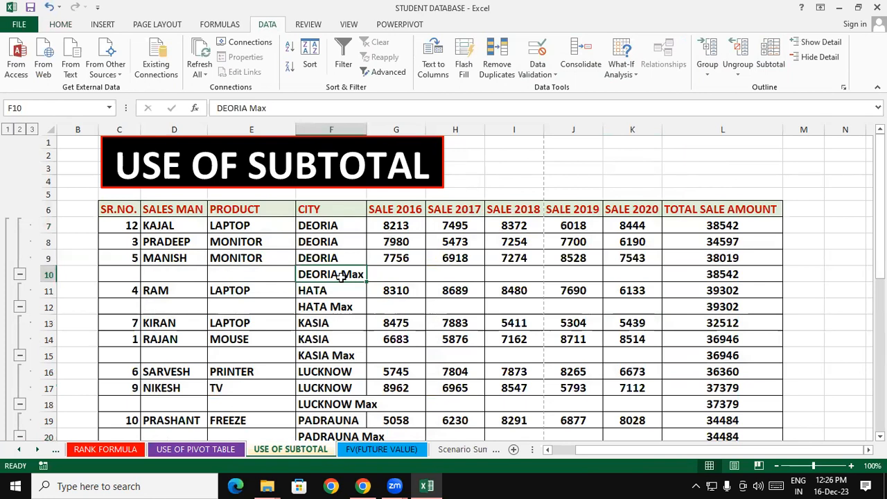
{"action": "key", "text": "ctrl+z"}
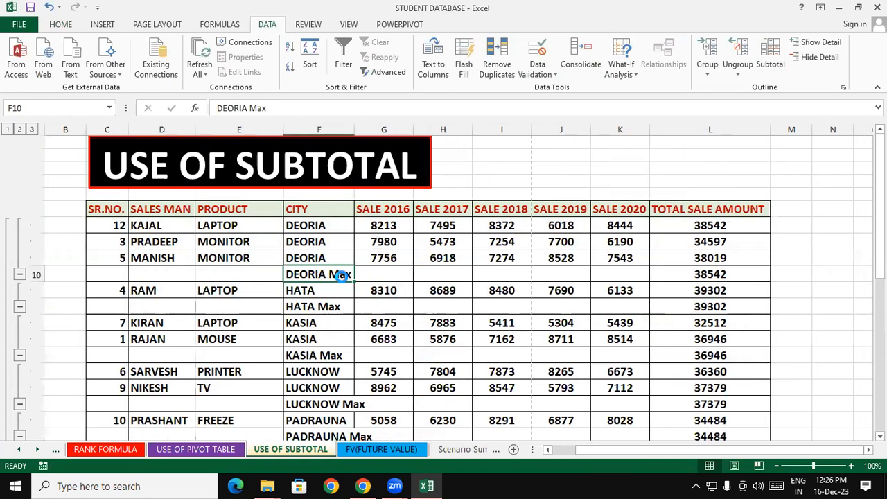
{"action": "left_click", "coordinate": [358, 291]}
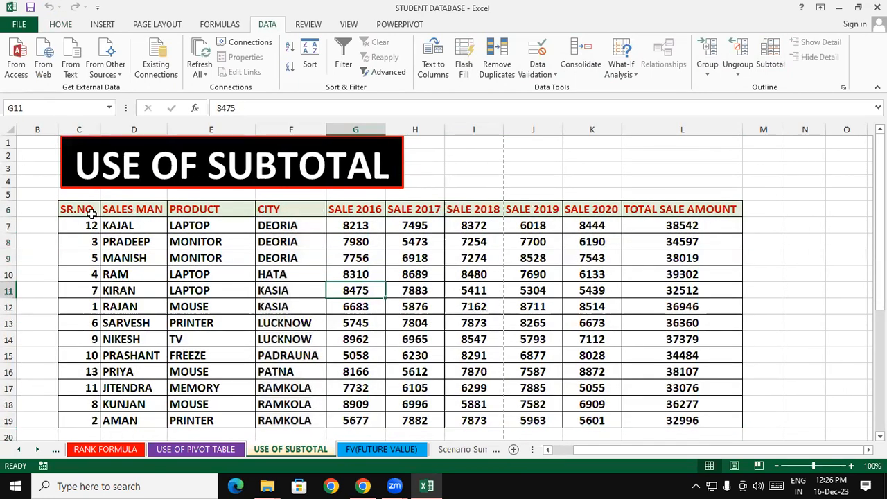
- Add subtotals to the table C6:L19 at each change in CITY, using Sum on TOTAL SALE AMOUNT
{"action": "left_click_drag", "start_coordinate": [91, 211], "coordinate": [665, 424]}
{"action": "left_click", "coordinate": [769, 61]}
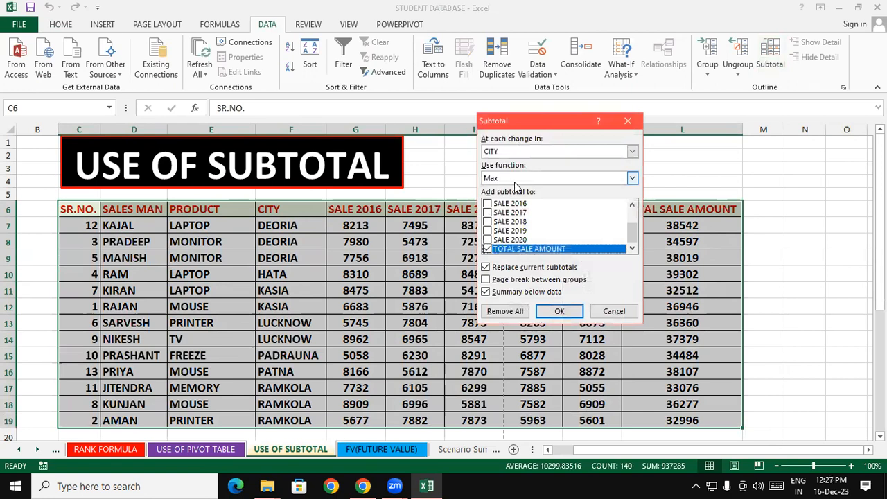
{"action": "left_click", "coordinate": [633, 179]}
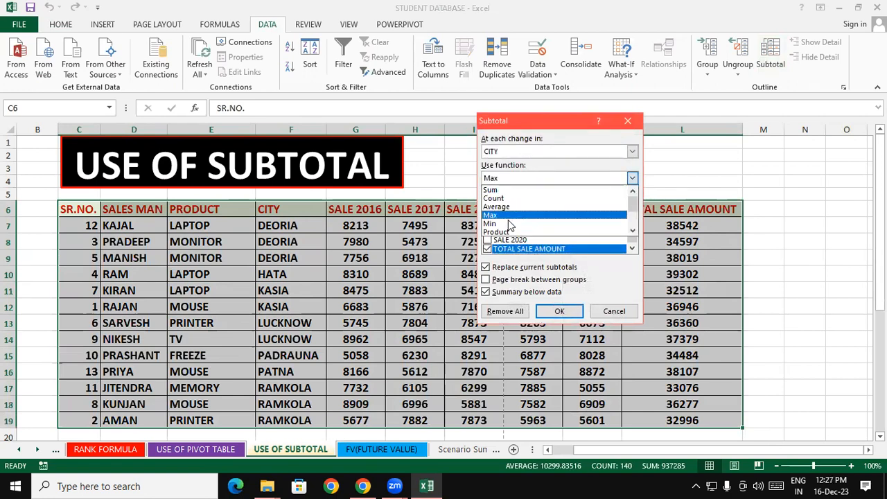
{"action": "left_click", "coordinate": [511, 190]}
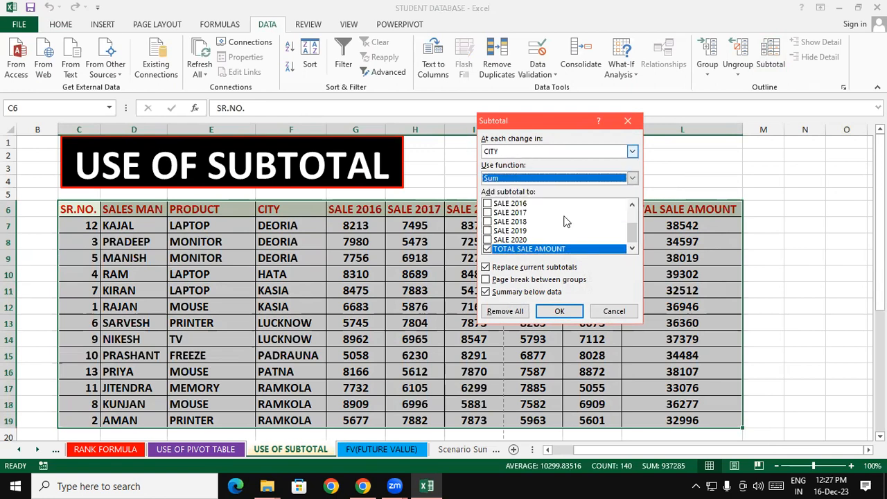
{"action": "left_click", "coordinate": [560, 311]}
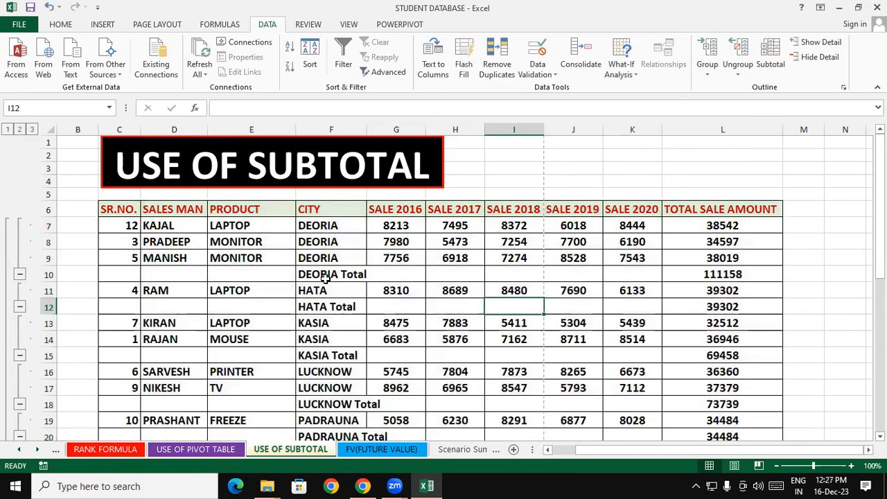
{"action": "left_click", "coordinate": [329, 270]}
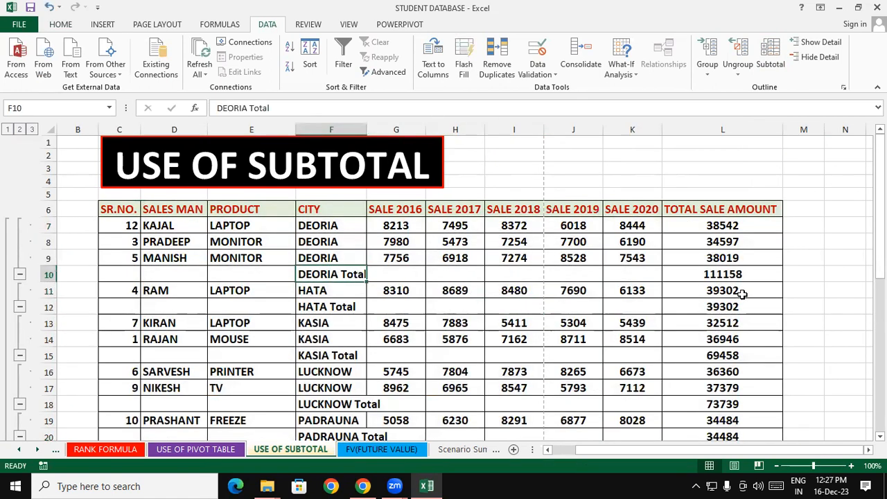
- Inspect the DEORIA, HATA and KASIA total rows in the sales table and preview the sheet's printout
{"action": "left_click", "coordinate": [733, 273]}
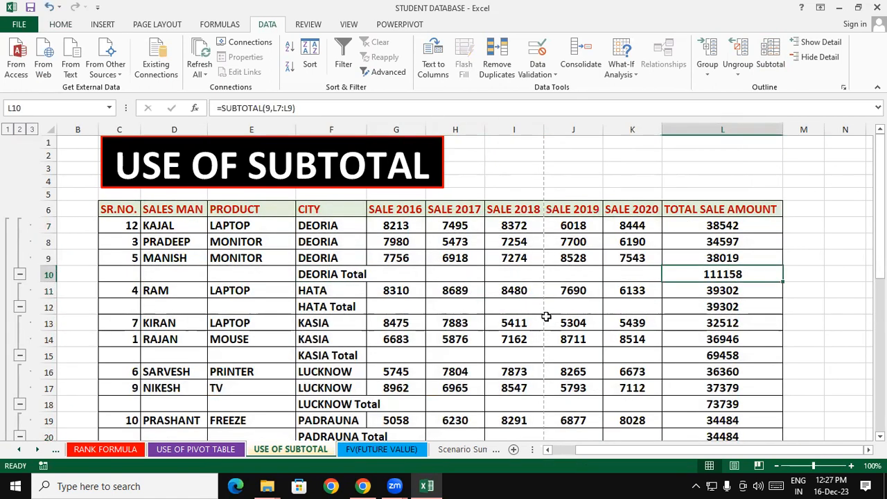
{"action": "left_click", "coordinate": [334, 305]}
{"action": "left_click", "coordinate": [747, 318]}
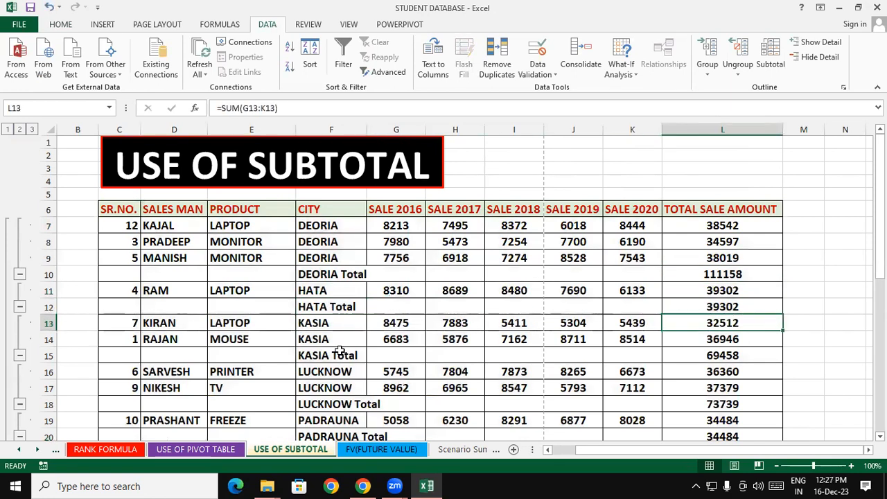
{"action": "left_click", "coordinate": [339, 351]}
{"action": "left_click", "coordinate": [748, 354]}
{"action": "left_click", "coordinate": [460, 338]}
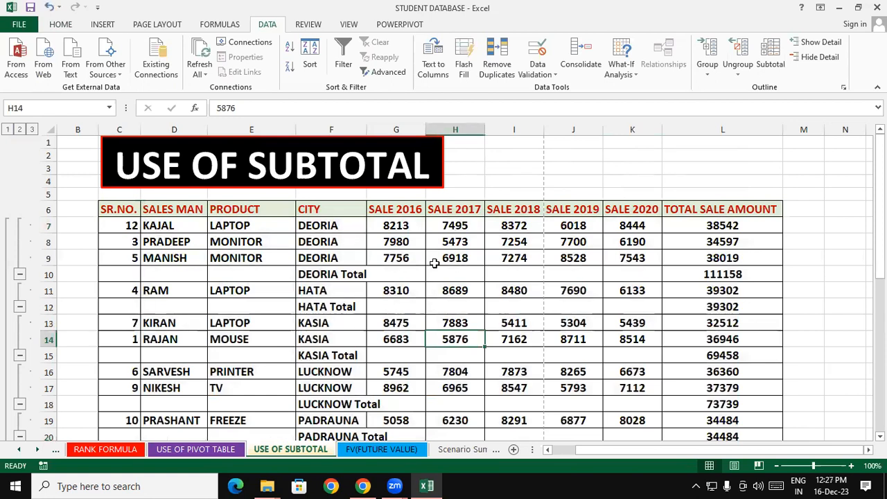
{"action": "key", "text": "ctrl+p"}
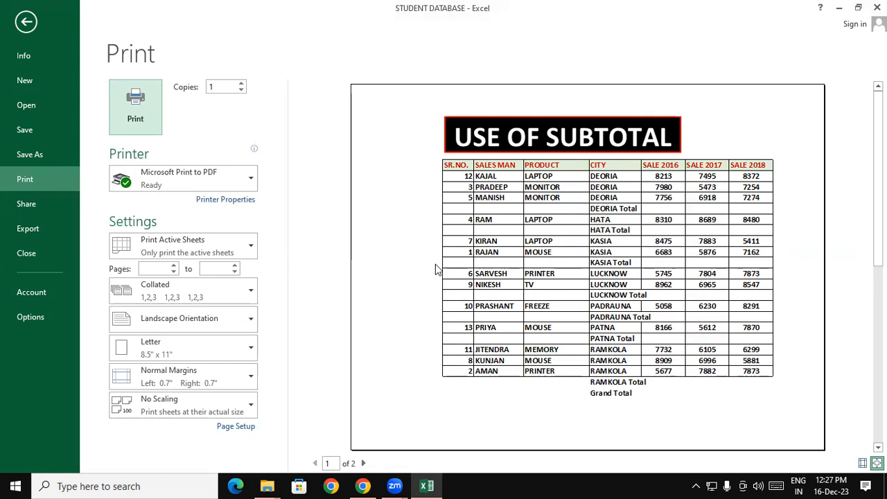
{"action": "key", "text": "Escape"}
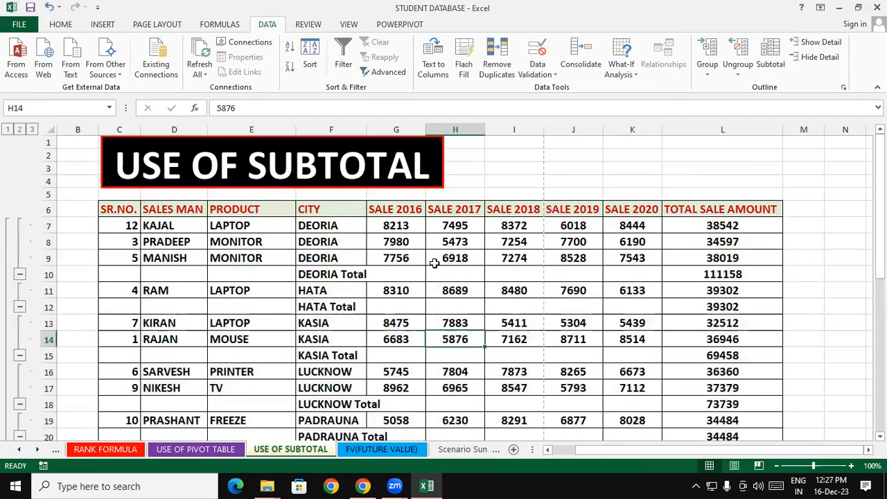
- Reapply the Sum subtotals of TOTAL SALE AMOUNT by CITY to C6:L27 with page breaks between groups, and preview the printout
{"action": "left_click", "coordinate": [339, 288]}
{"action": "mouse_move", "coordinate": [121, 210]}
{"action": "left_mouse_down"}
{"action": "mouse_move", "coordinate": [516, 373]}
{"action": "mouse_move", "coordinate": [693, 426]}
{"action": "mouse_move", "coordinate": [713, 426]}
{"action": "mouse_move", "coordinate": [712, 400]}
{"action": "left_mouse_up"}
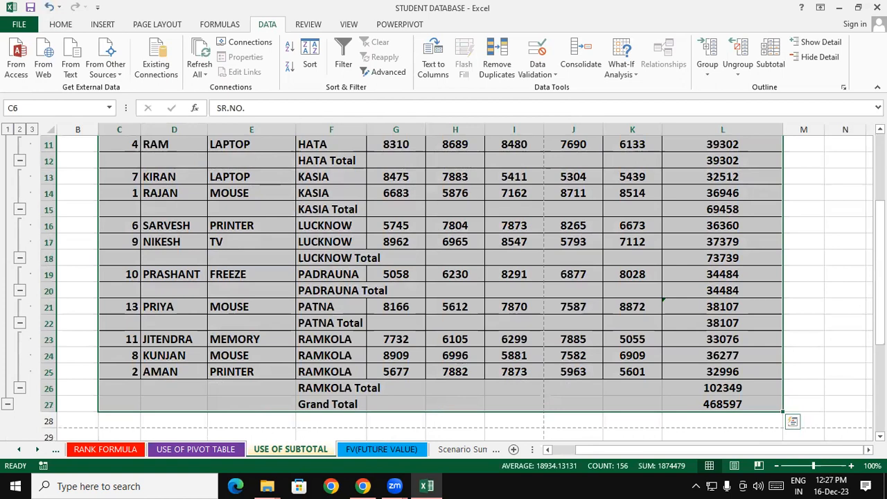
{"action": "scroll", "coordinate": [677, 298], "scroll_direction": "down", "scroll_amount": 6}
{"action": "scroll", "coordinate": [677, 298], "scroll_direction": "up", "scroll_amount": 9}
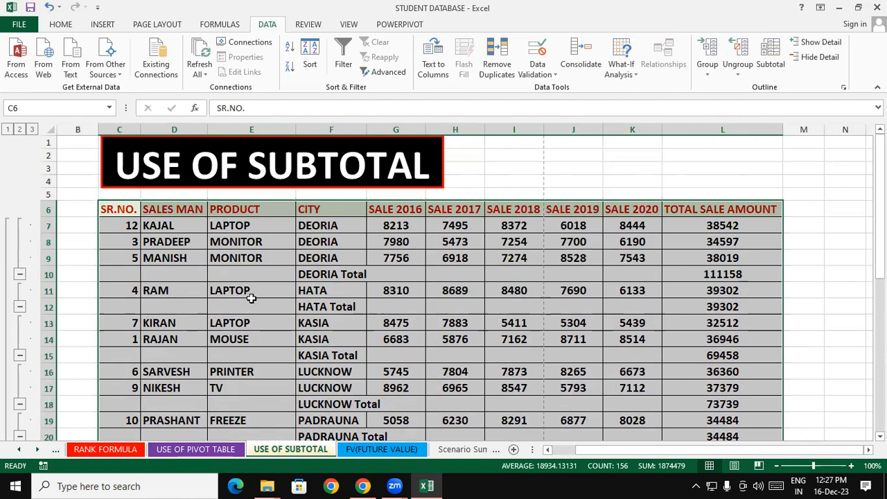
{"action": "left_click", "coordinate": [765, 61]}
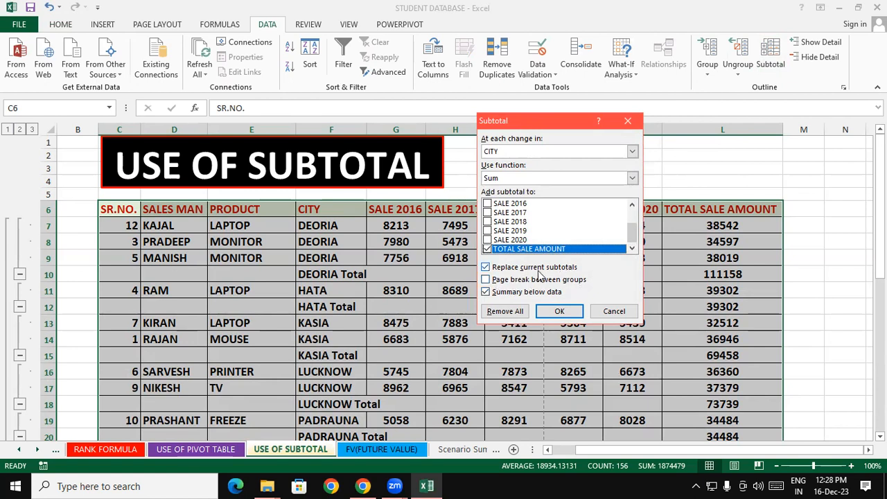
{"action": "left_click", "coordinate": [489, 280]}
{"action": "left_click", "coordinate": [560, 313]}
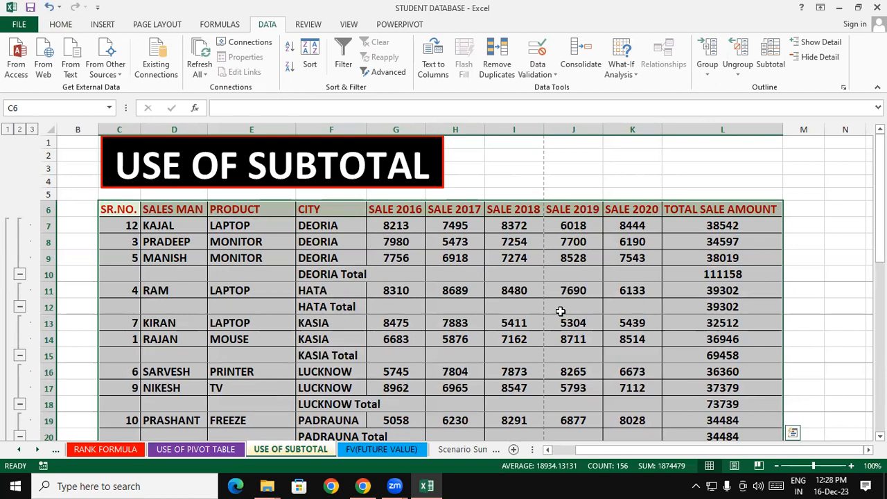
{"action": "key", "text": "ctrl+p"}
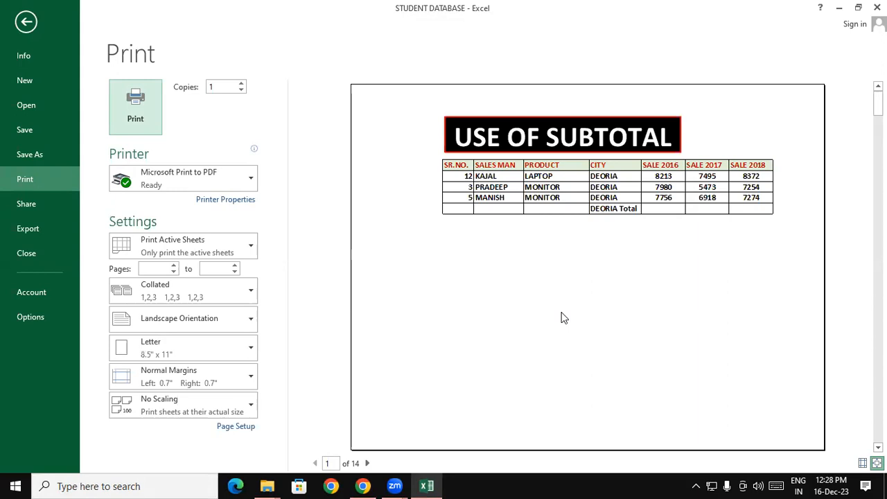
{"action": "key", "text": "Escape"}
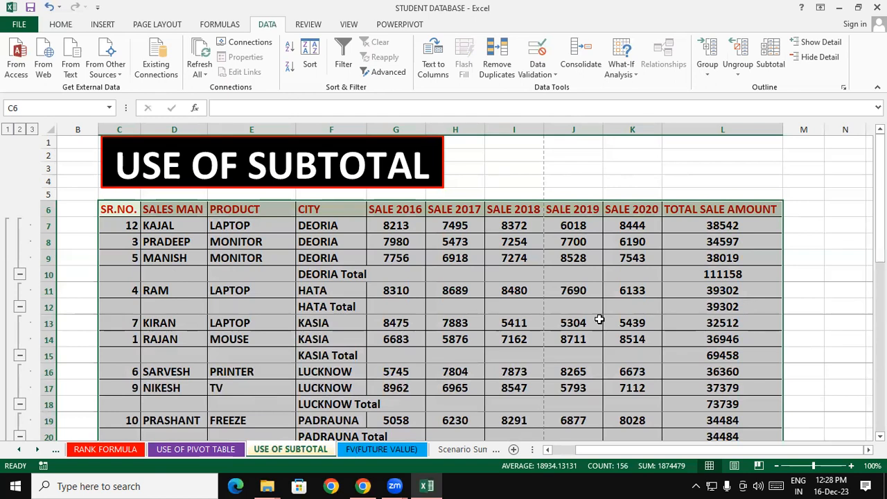
- Remove all city subtotals from the sales table and deselect the table
{"action": "left_click", "coordinate": [771, 64]}
{"action": "left_click", "coordinate": [509, 313]}
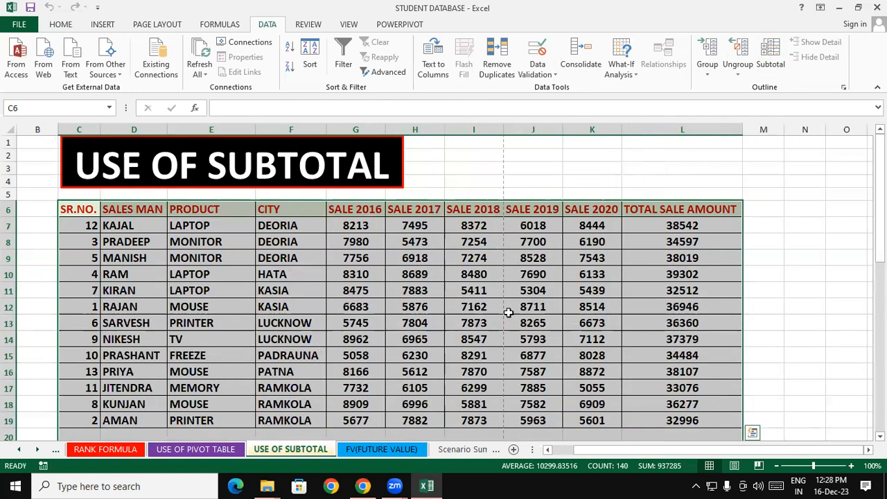
{"action": "left_click", "coordinate": [842, 271]}
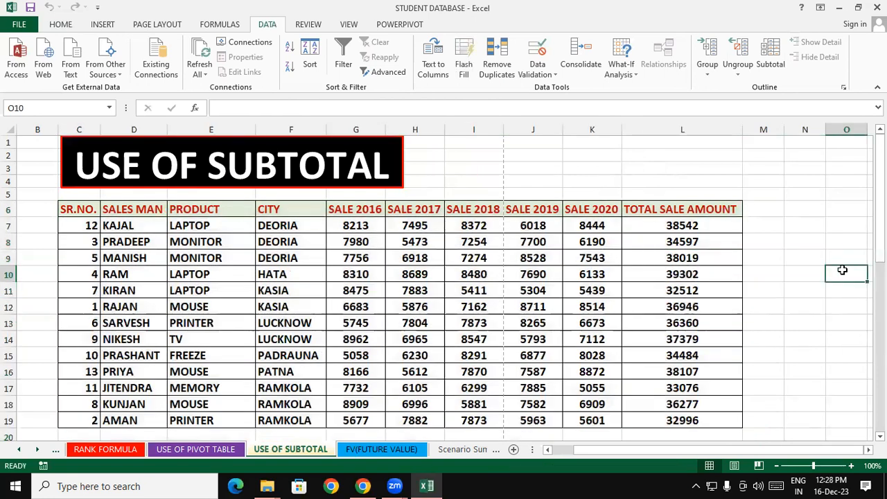